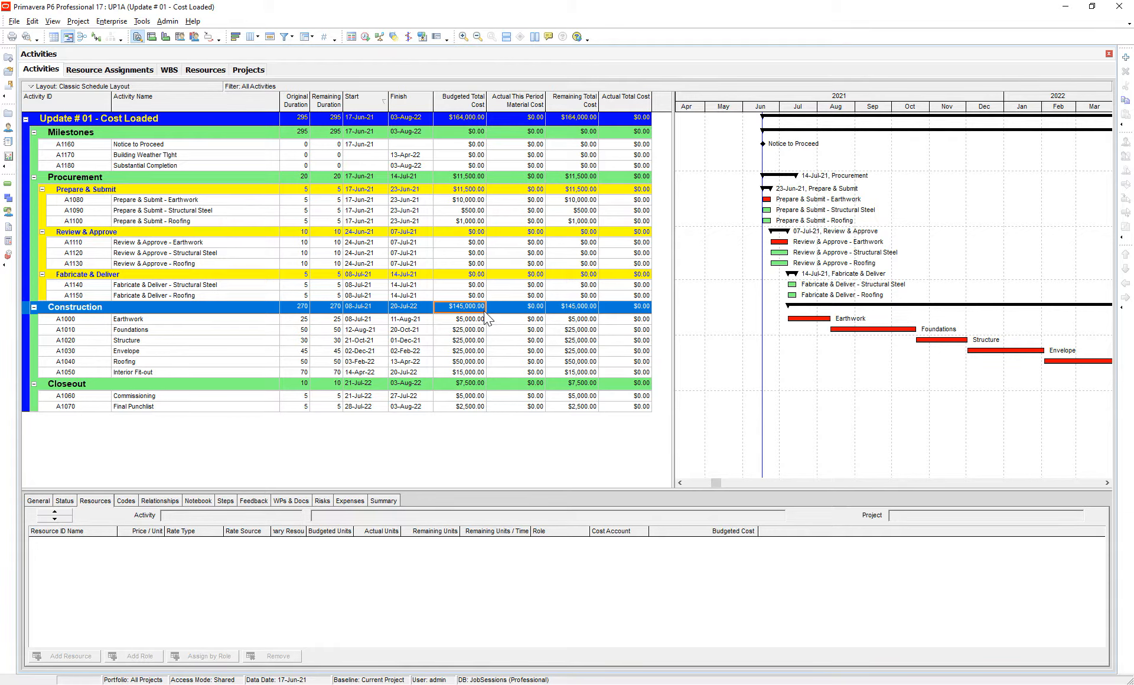
Review the Earthwork activity's budgeted total, actual this period material and actual total costs
left_click(198, 322)
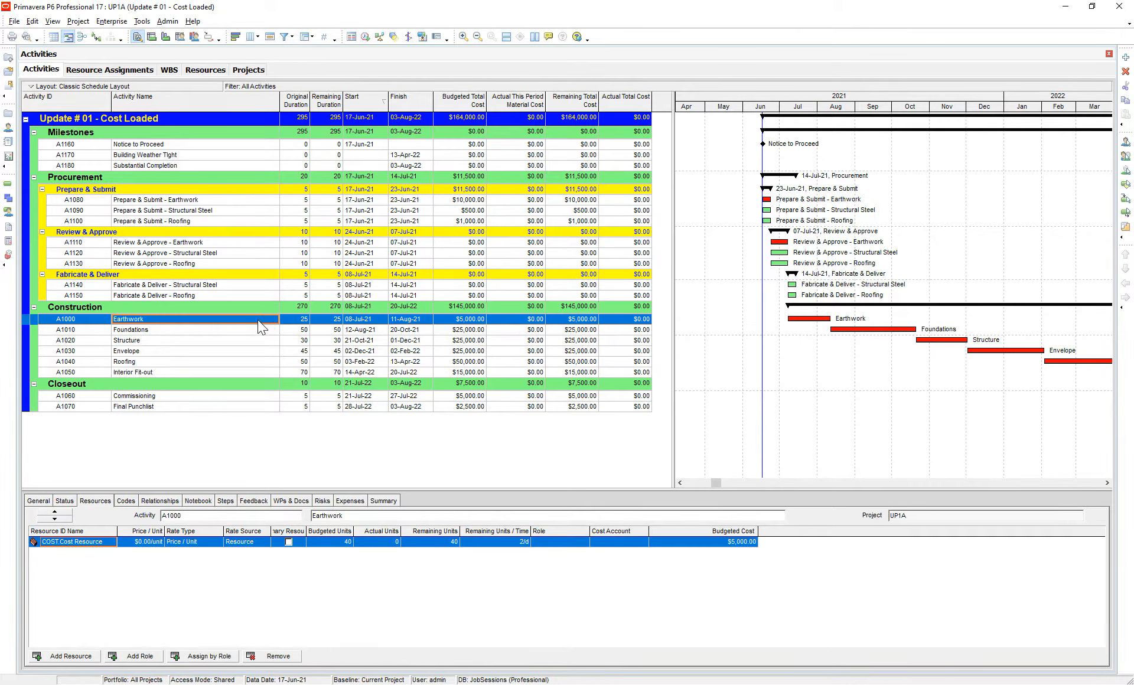
left_click(470, 319)
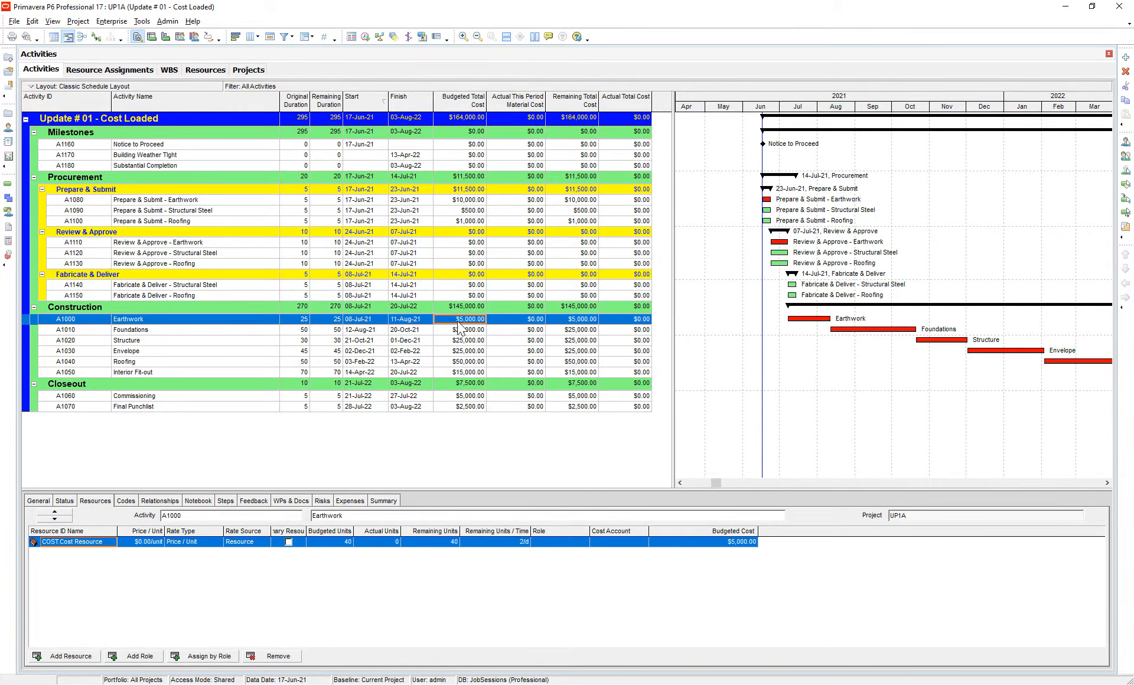
left_click(526, 320)
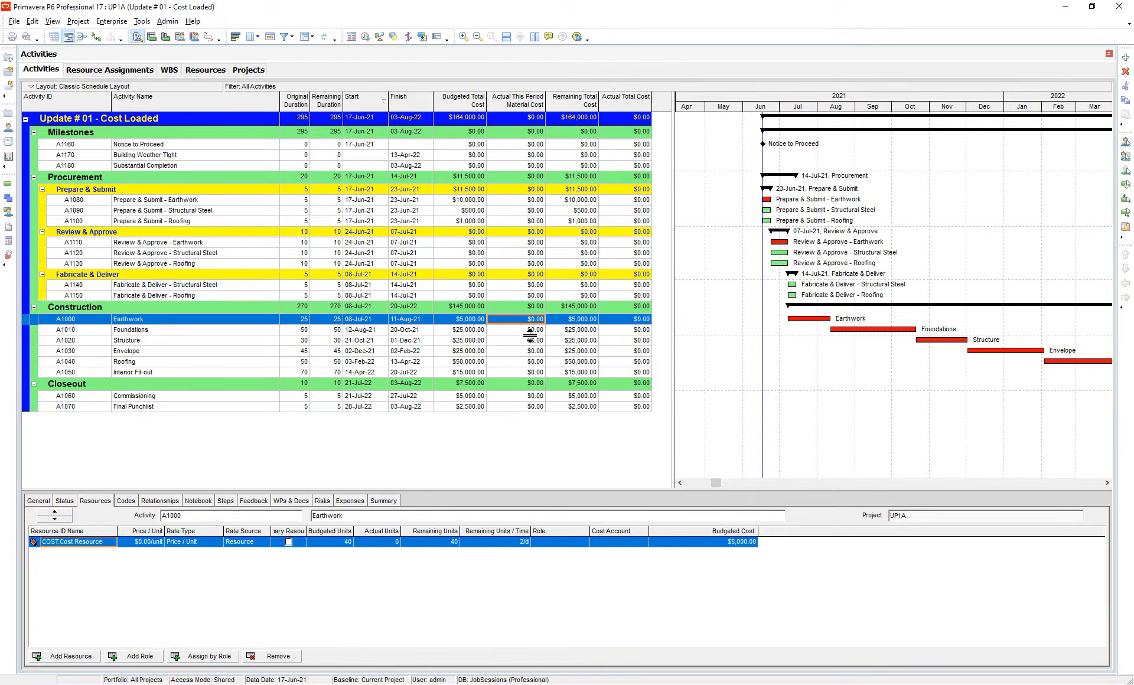
left_click(640, 319)
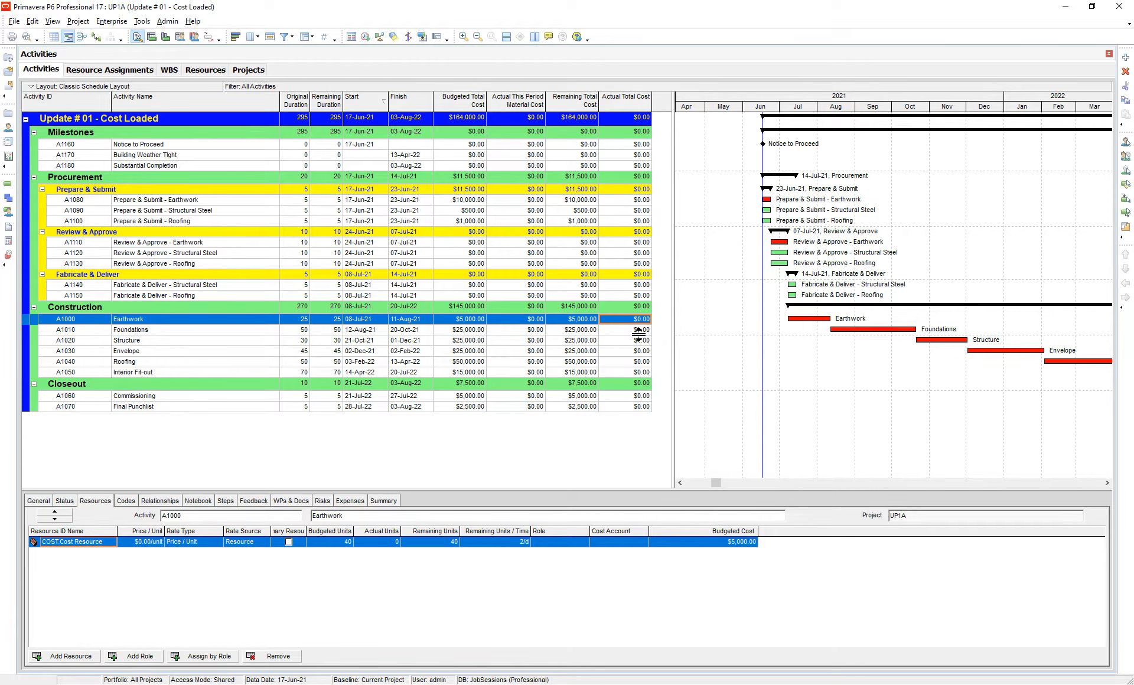
Open the financial periods setup and set the batch start date to 01-Jun-21
left_click(172, 25)
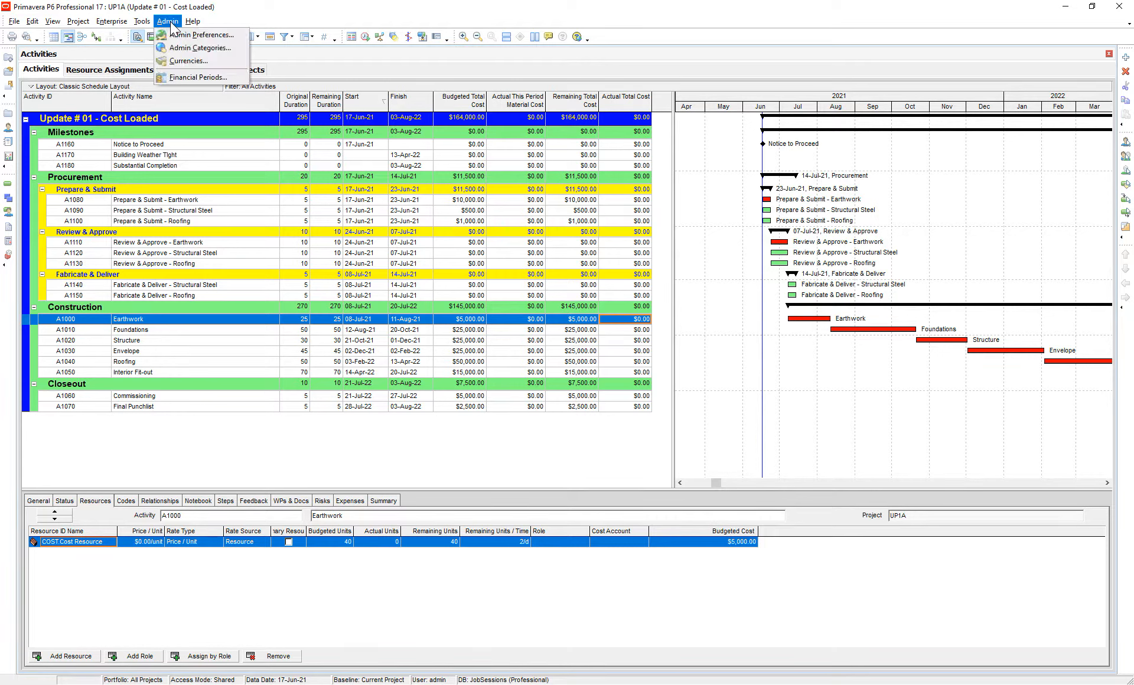
left_click(189, 77)
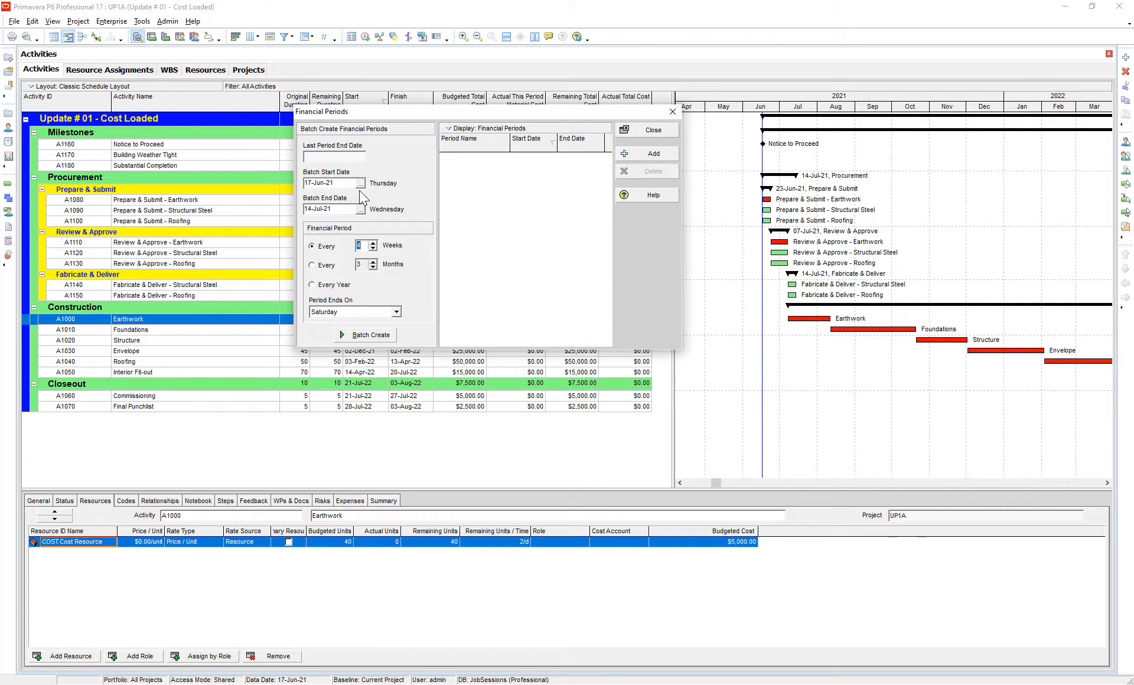
left_click(327, 188)
left_click(360, 183)
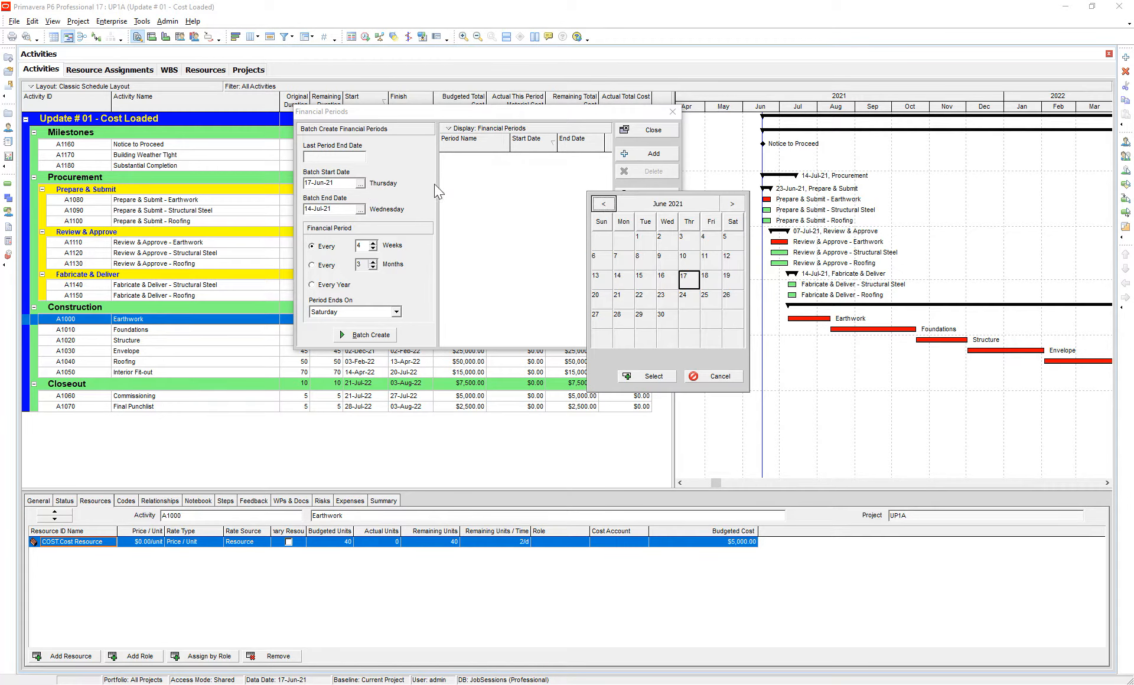
double_click(643, 239)
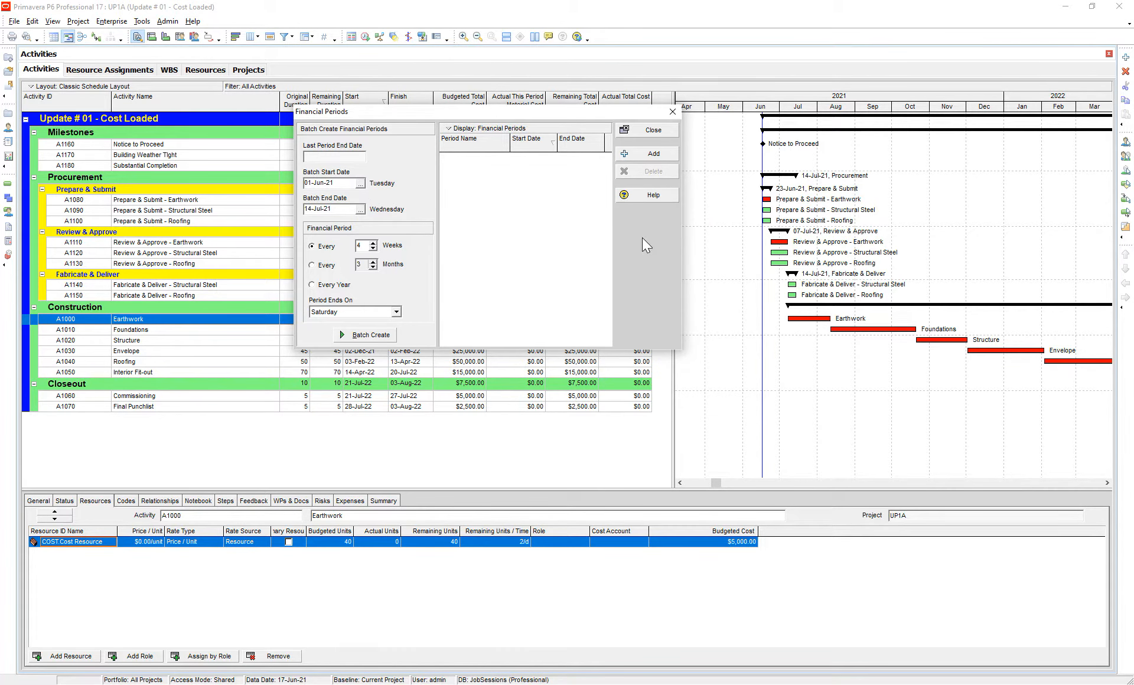
Set the monthly financial period interval to 1 month and try the yearly period option
left_click(325, 266)
left_click(373, 268)
left_click(373, 268)
left_click(349, 286)
Set the batch end date of the financial periods to 31-Jul-23
left_click(336, 210)
left_click(359, 209)
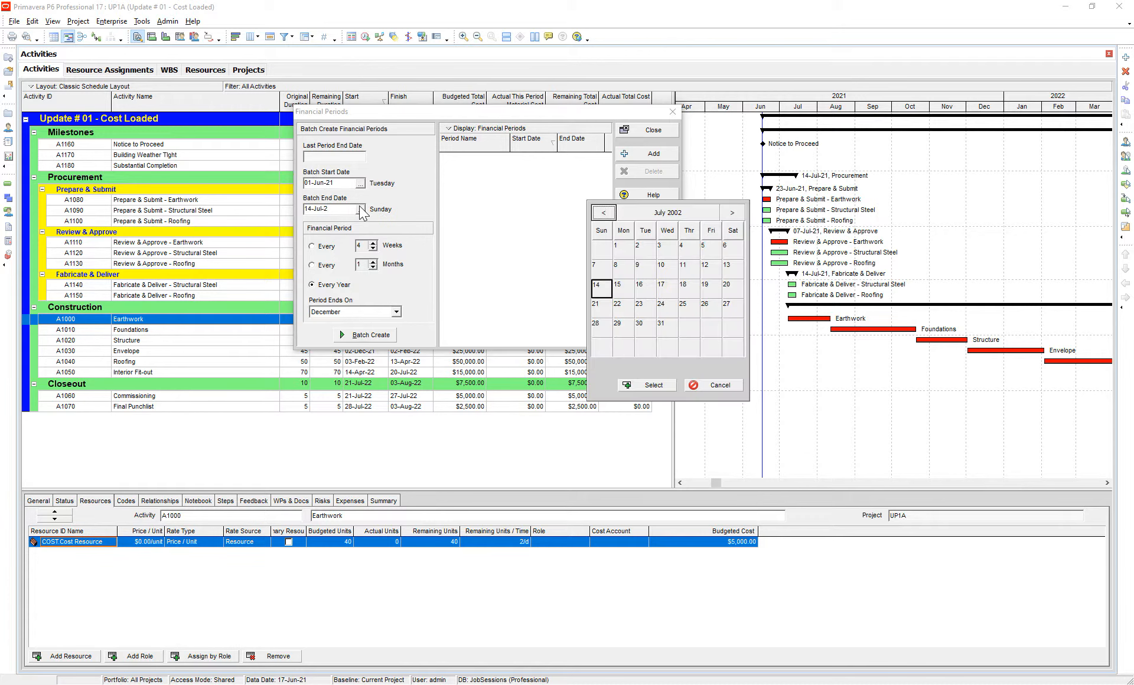
double_click(663, 324)
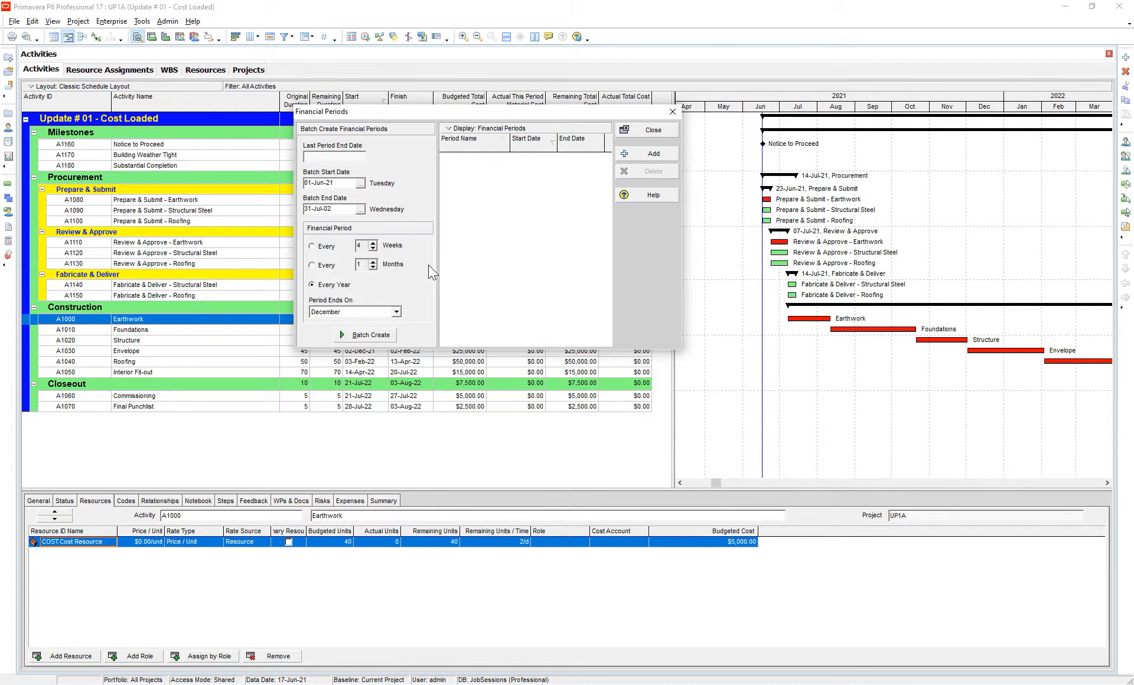
key("BackSpace")
key("BackSpace")
type("23")
Batch create the financial periods at an interval of every 1 month
left_click(313, 266)
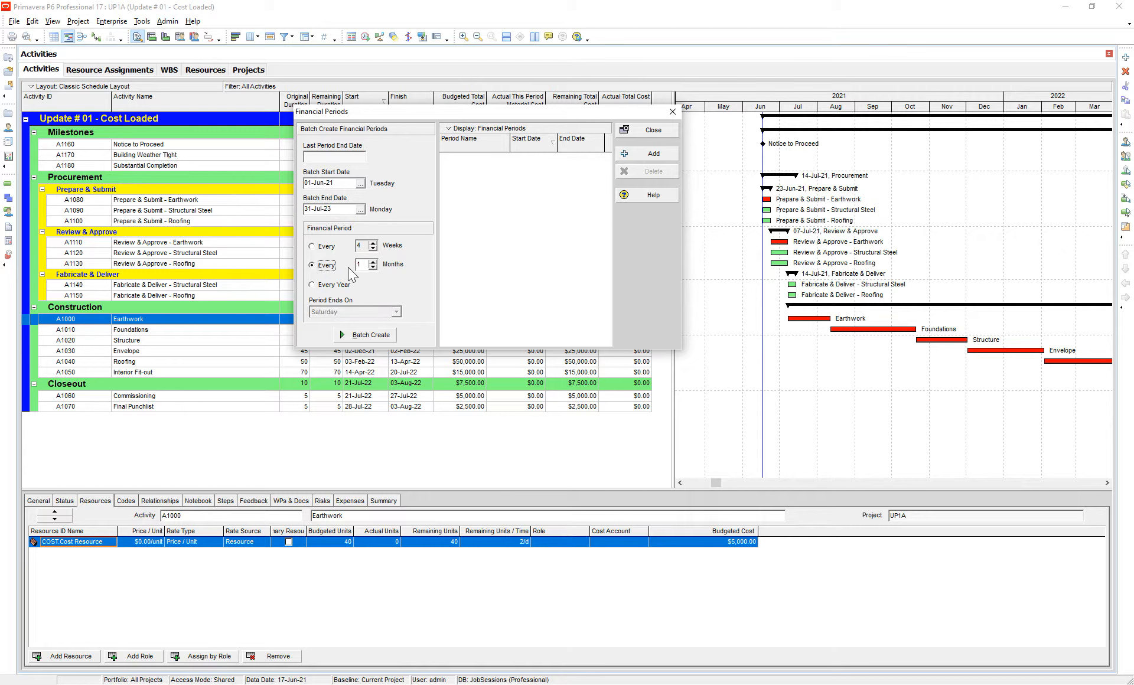
left_click(375, 336)
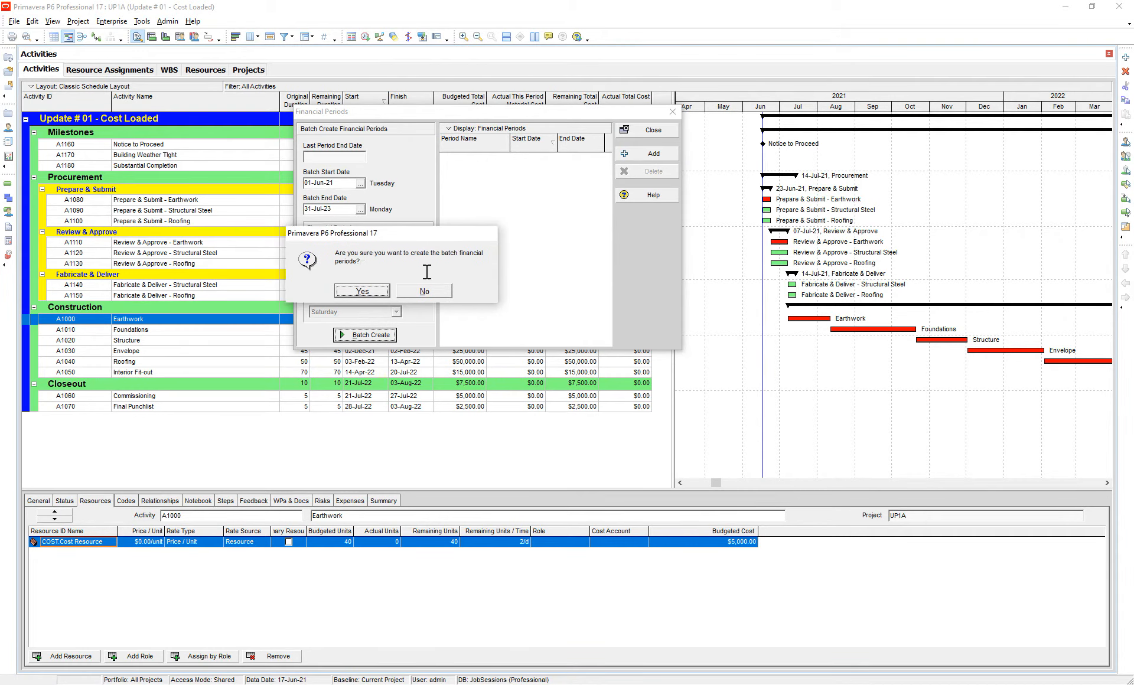
left_click(363, 291)
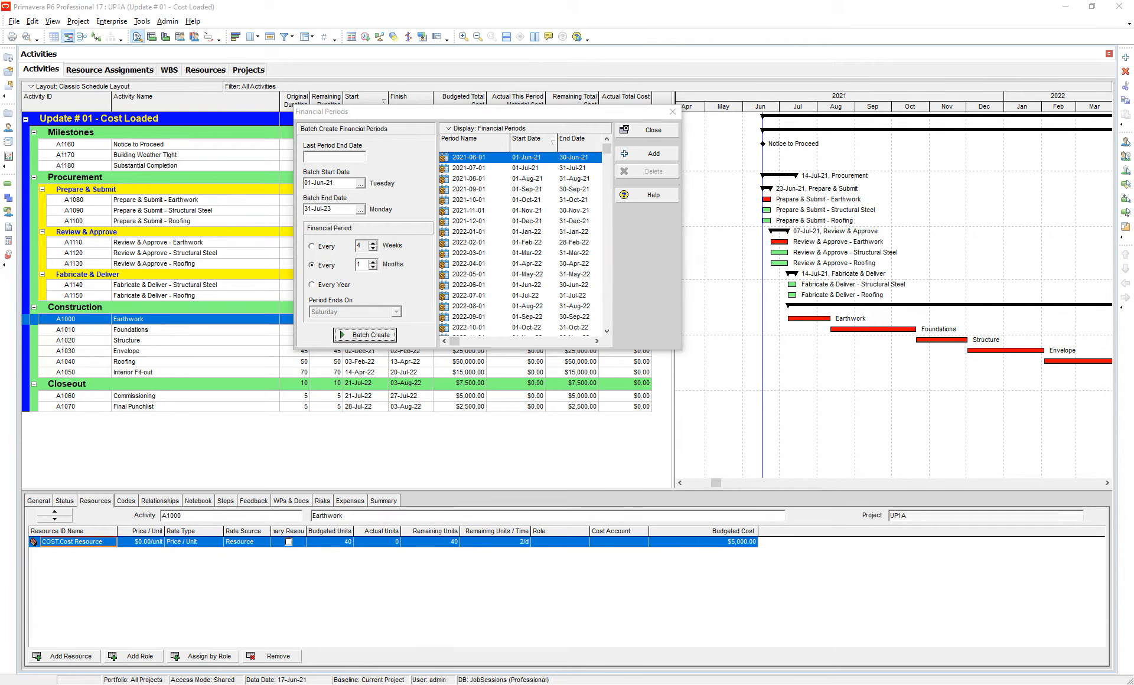
Examine the names, start dates and end dates of the created financial periods, and close the financial periods dialog
left_click(502, 179)
scroll(509, 181, "down", 6)
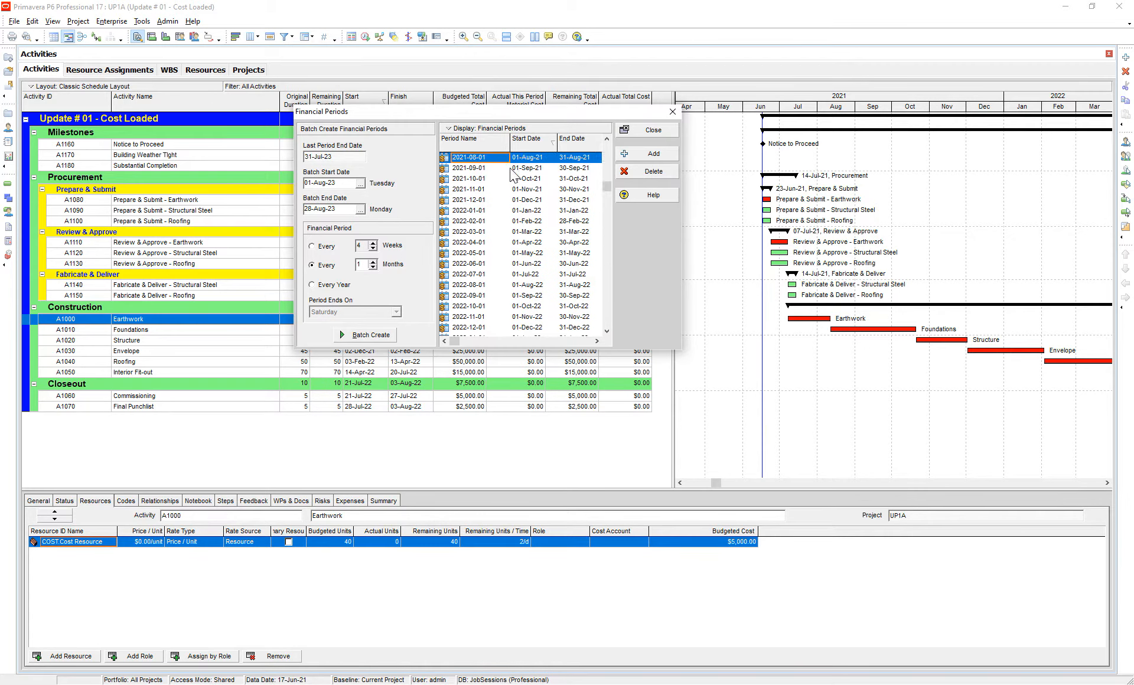
scroll(510, 182, "up", 5)
scroll(512, 188, "up", 1)
left_click(531, 159)
left_click(470, 158)
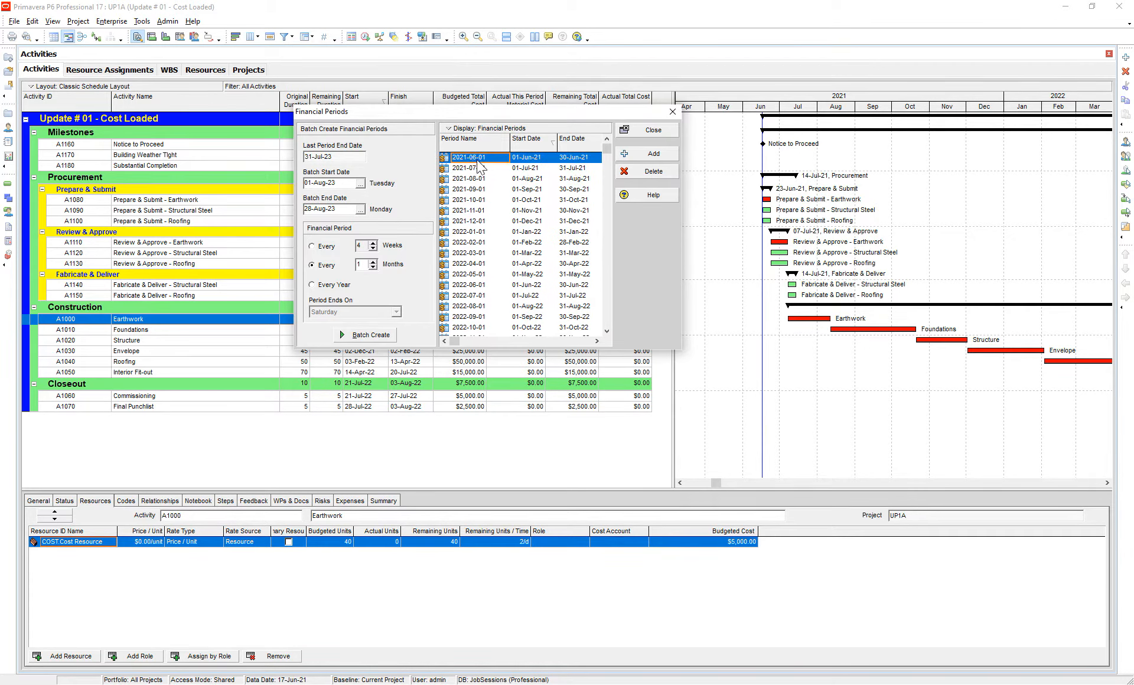
left_click(533, 160)
left_click(577, 161)
left_click(568, 221)
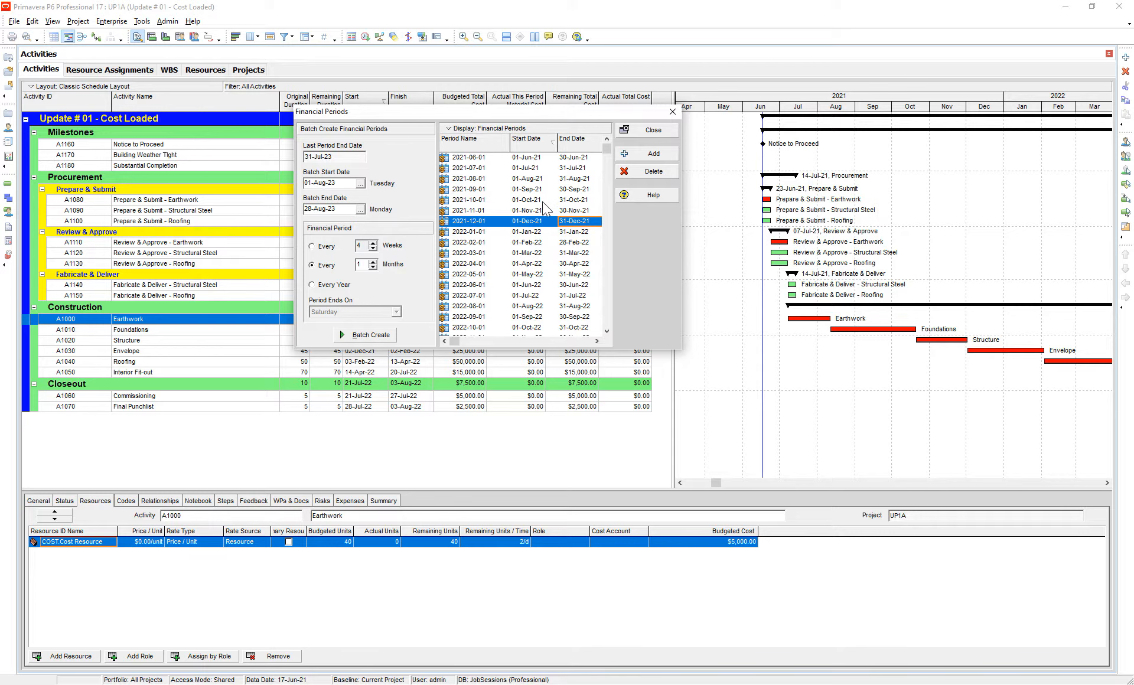
left_click(528, 190)
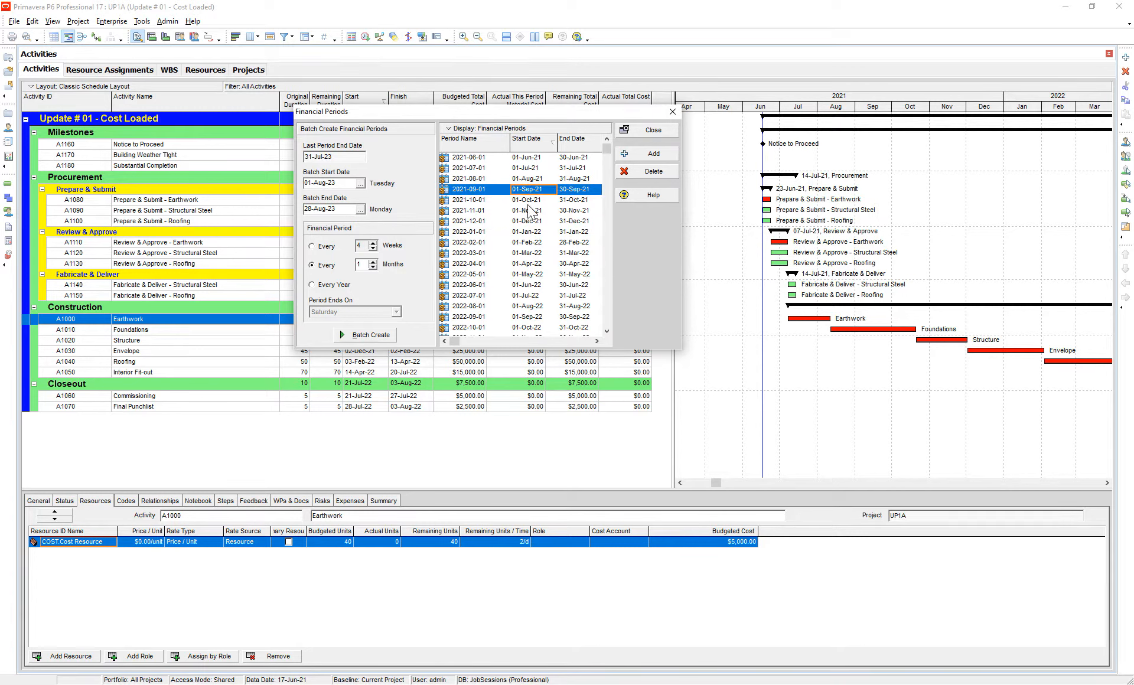
left_click(529, 211)
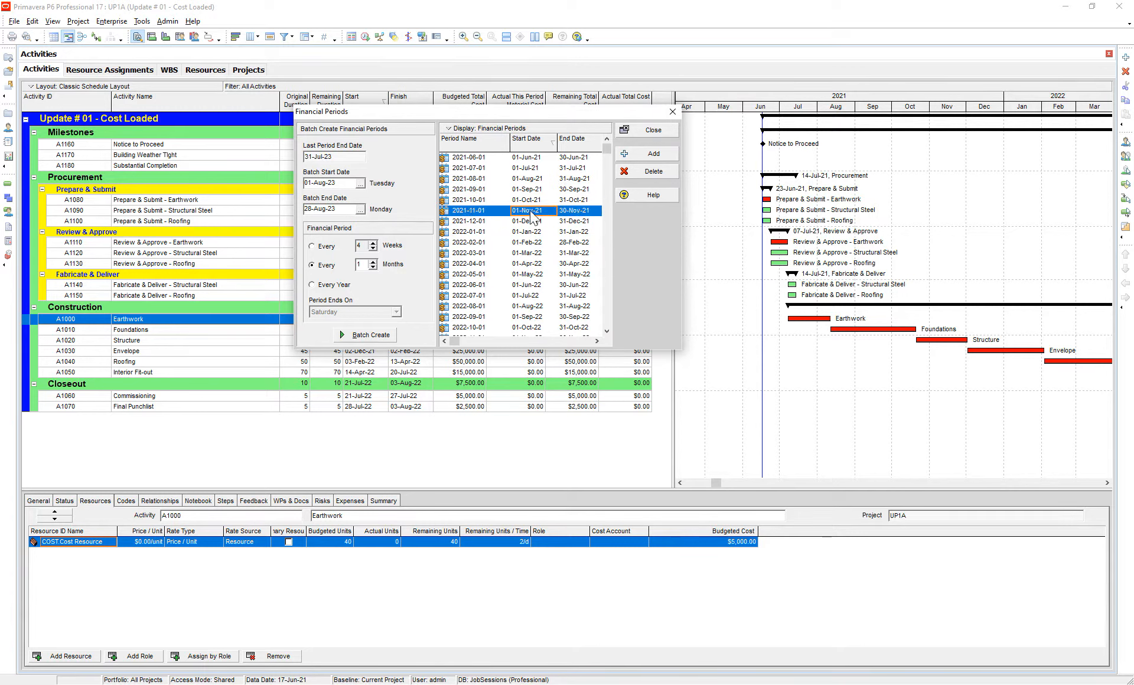
left_click(659, 129)
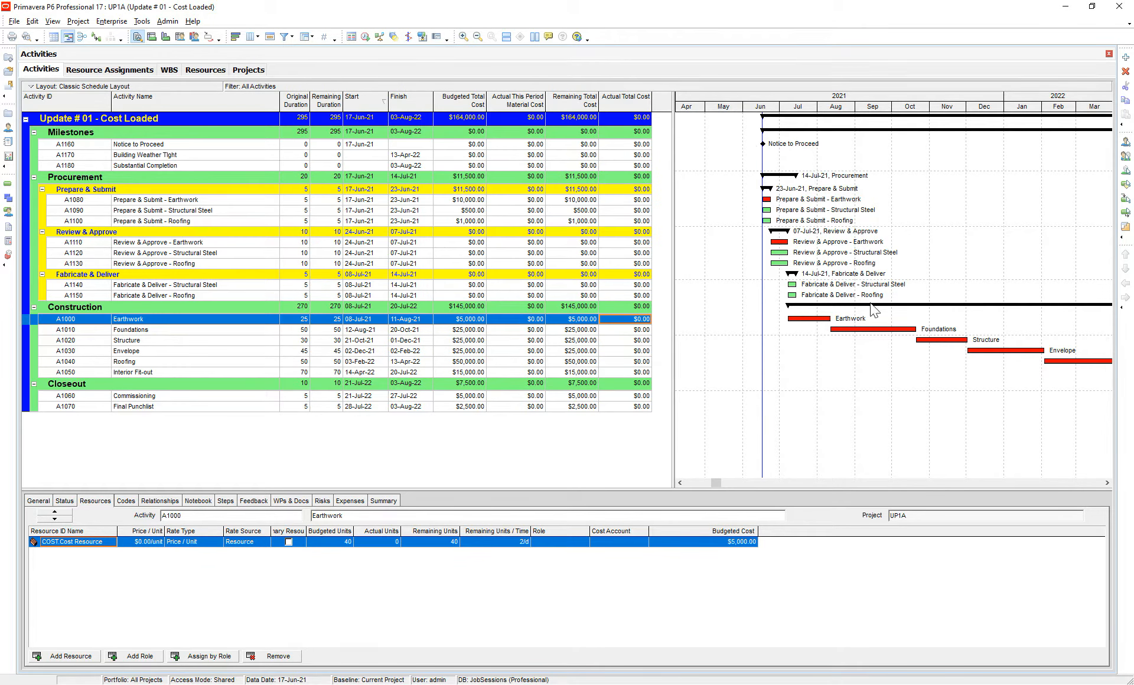
Mark the Earthwork activity as finished in its status details
left_click_drag(137, 325, 138, 325)
left_click(66, 500)
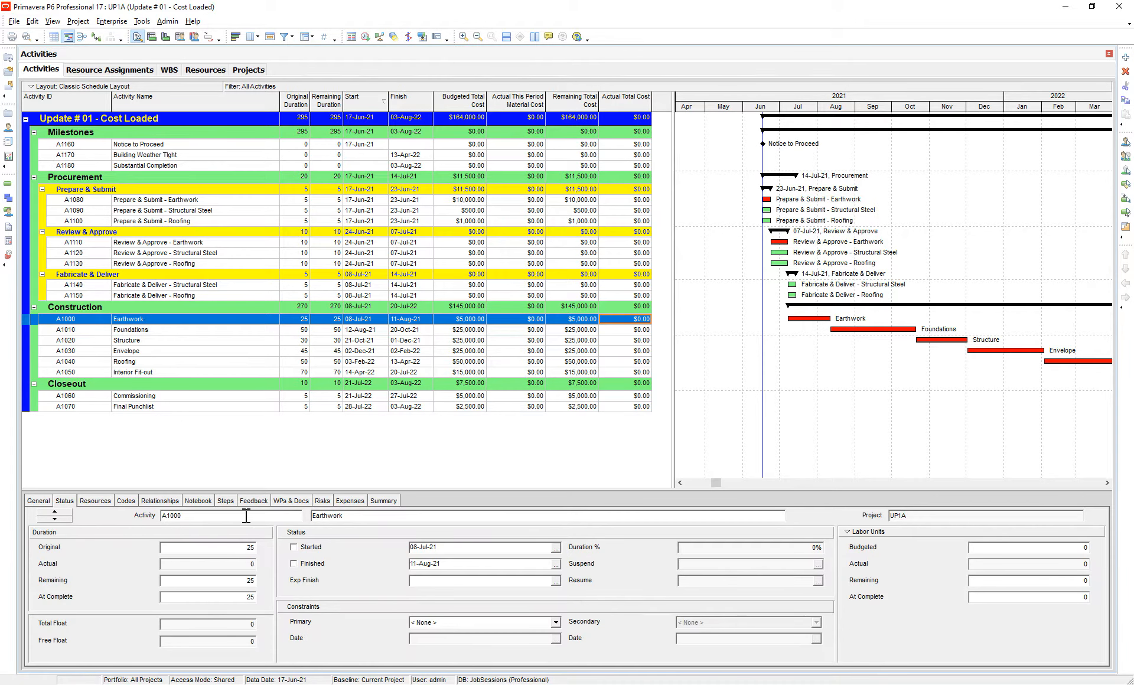
left_click(309, 564)
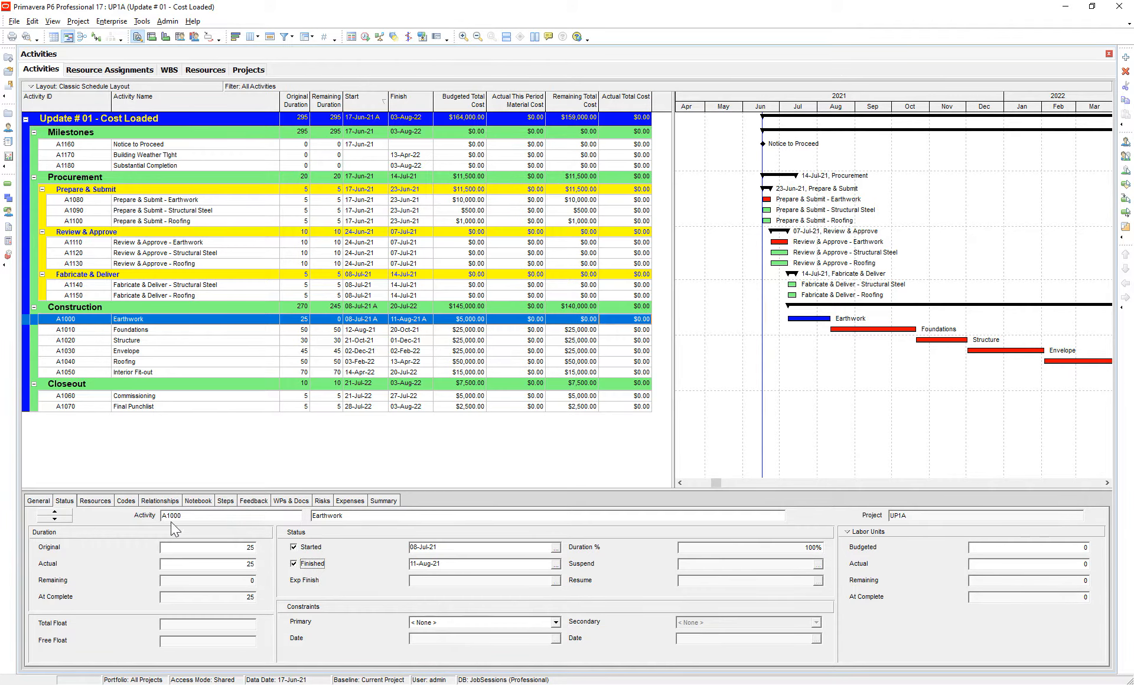
Add the Actual Cost column after Budgeted Cost in the activity's resource assignments and widen it
left_click(84, 503)
right_click(675, 535)
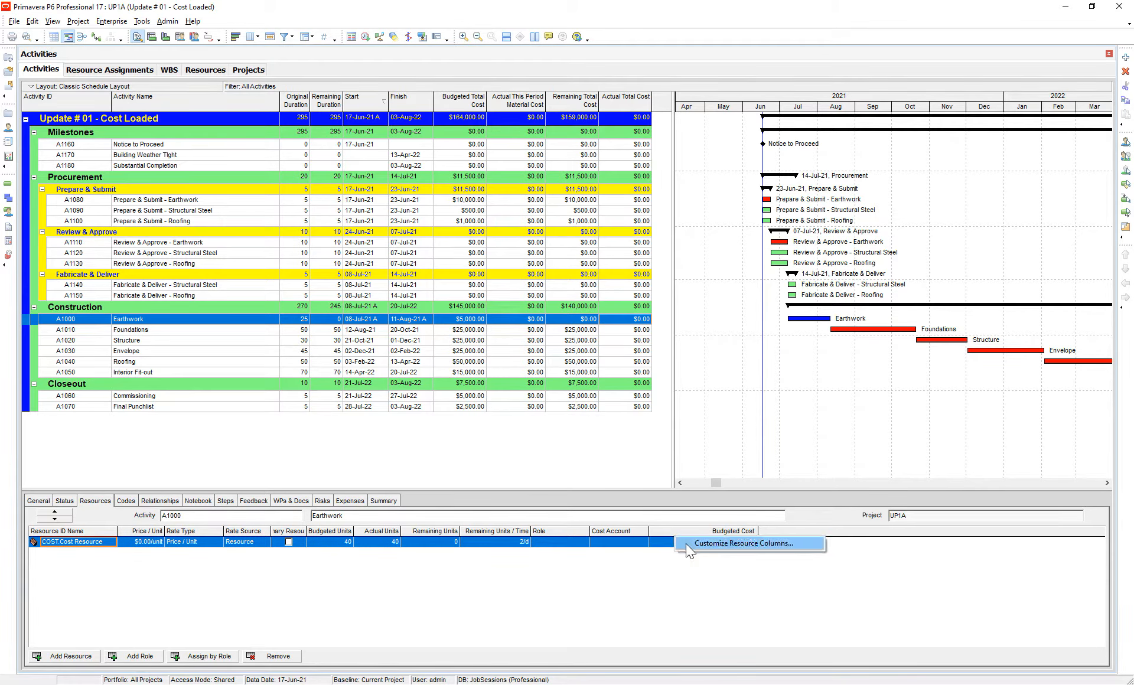
left_click(685, 543)
left_click(520, 445)
double_click(377, 348)
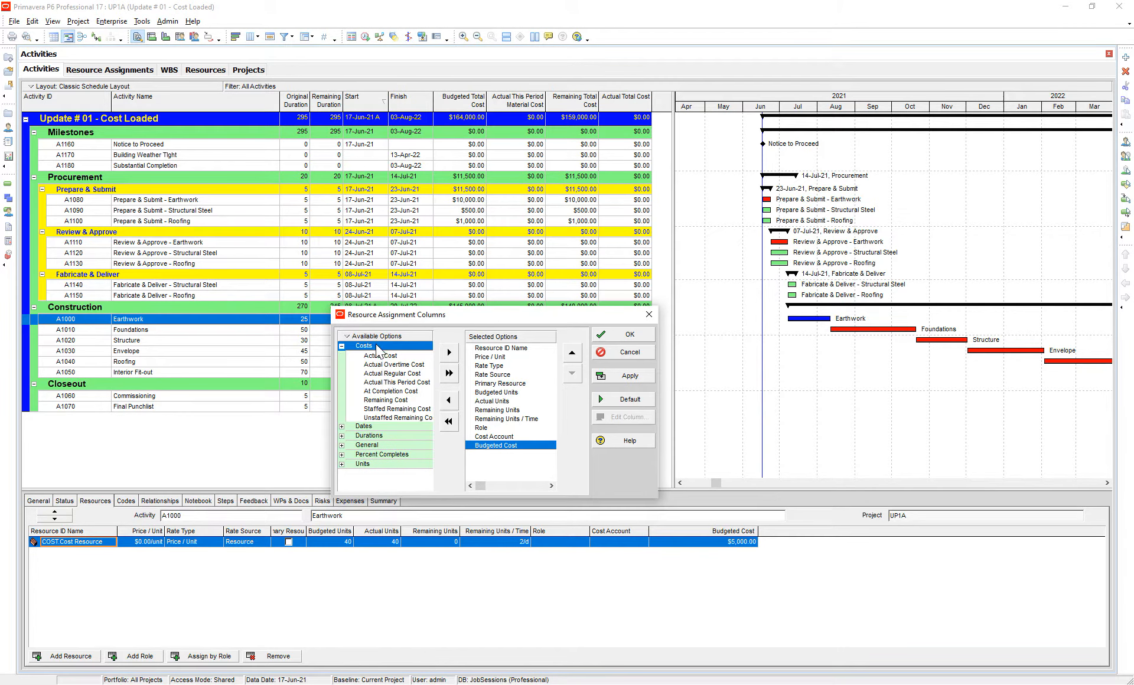
double_click(387, 357)
left_click(617, 374)
left_click(630, 336)
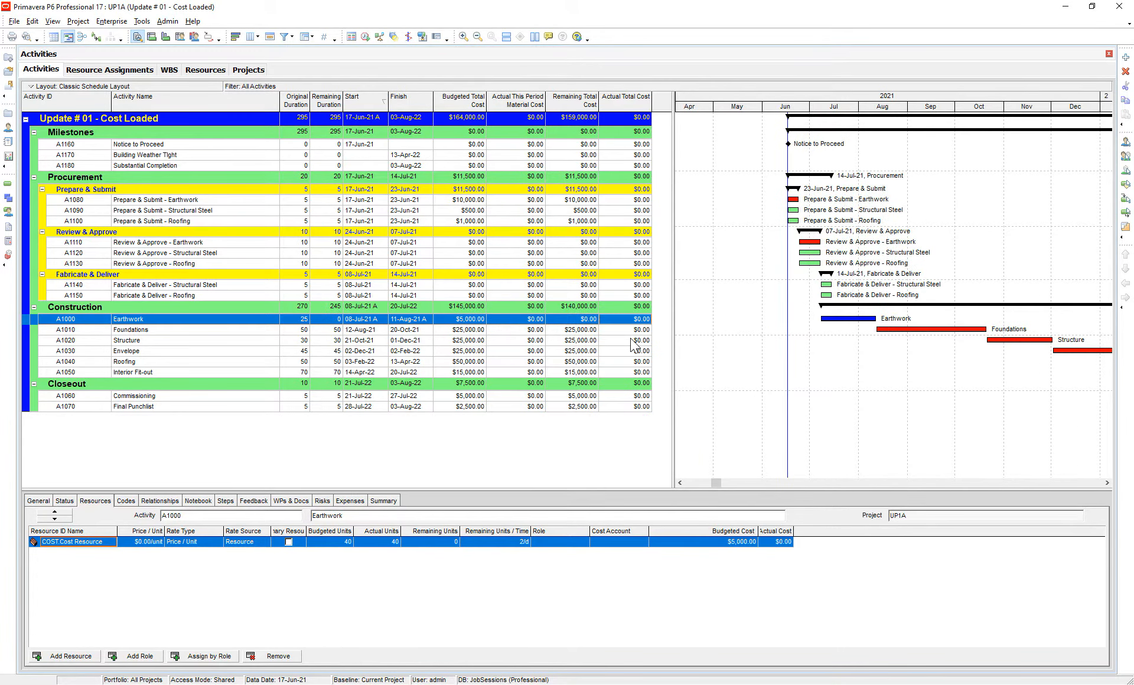
left_click_drag(792, 526, 859, 526)
Set the actual cost of Earthwork's cost resource to 5000
left_click(836, 542)
type("5000")
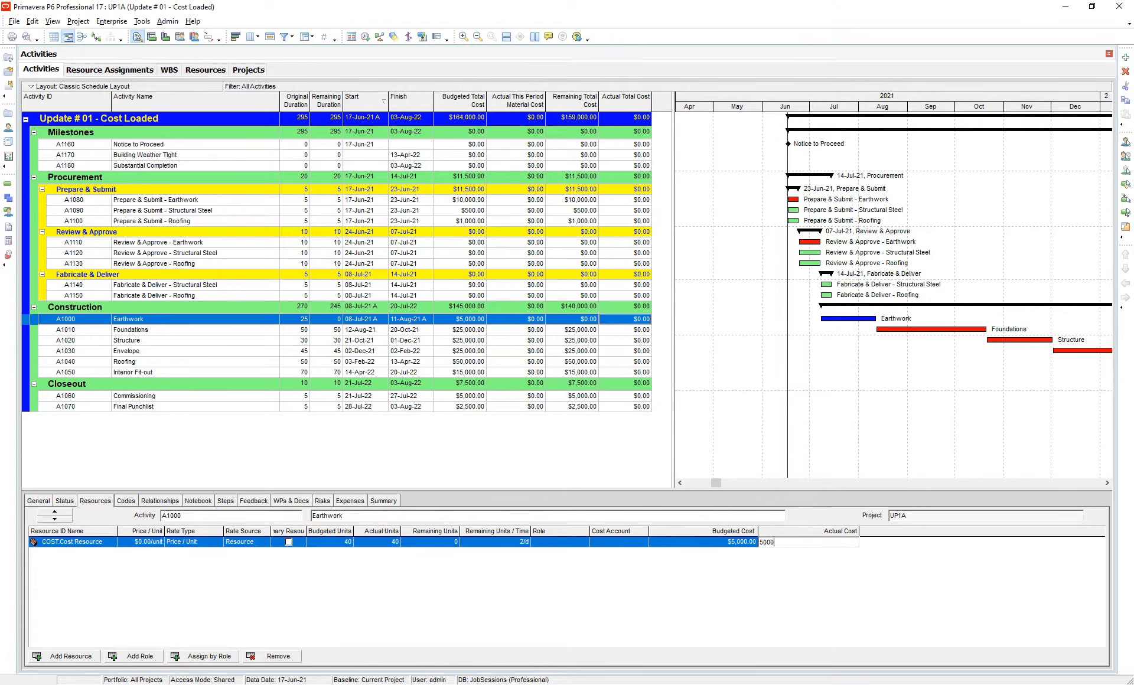
key("Return")
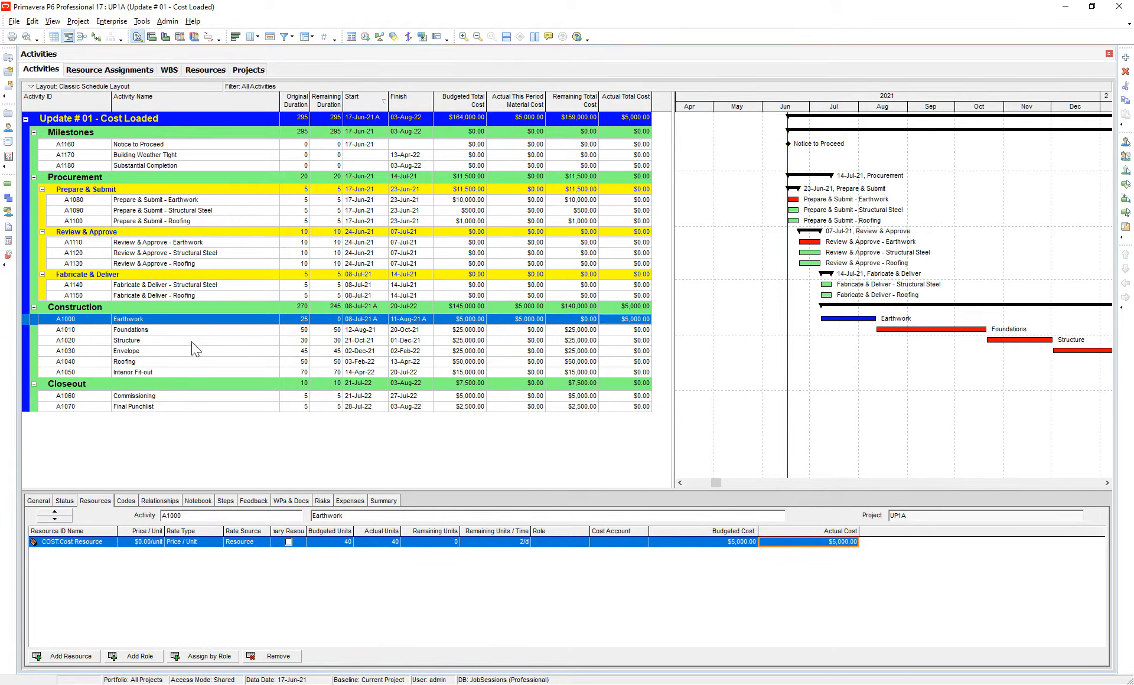
Mark the Foundations activity as started, with an actual start date of 06-Jul-21
left_click(192, 331)
left_click(64, 501)
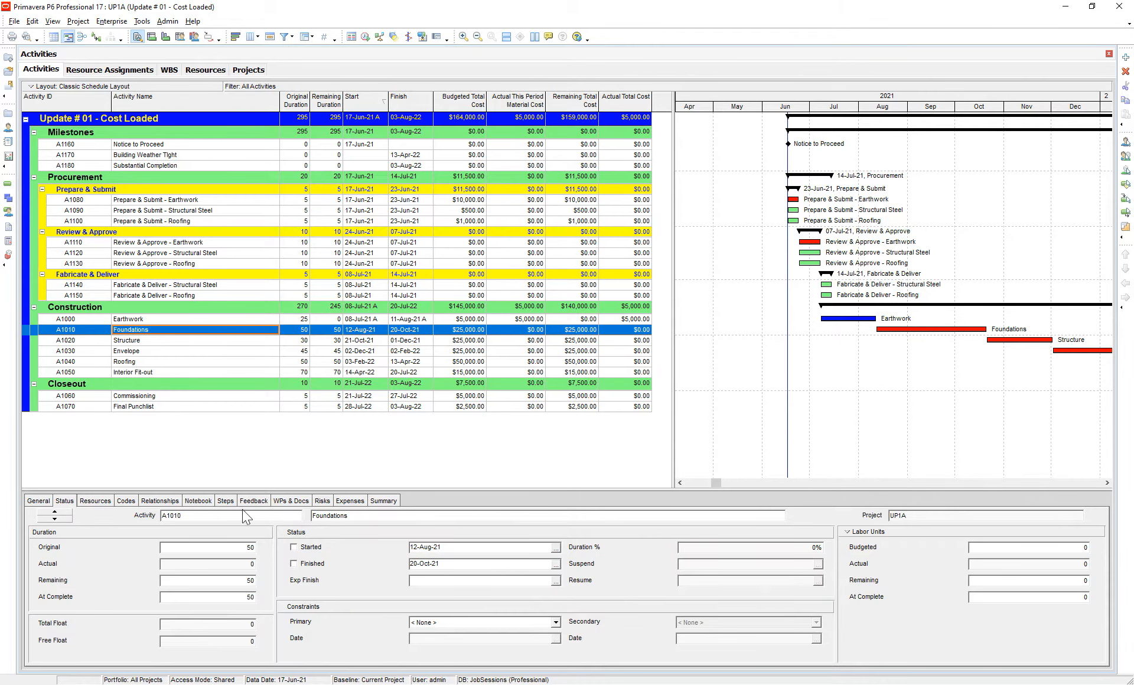
left_click(311, 547)
left_click(556, 548)
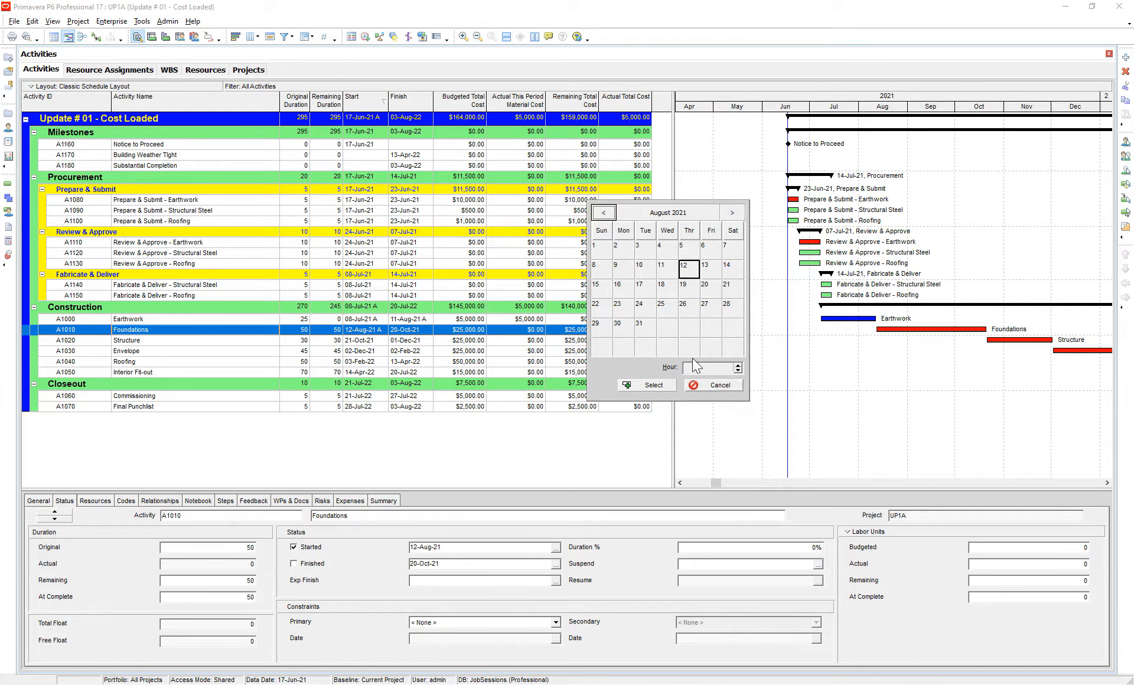
left_click(603, 212)
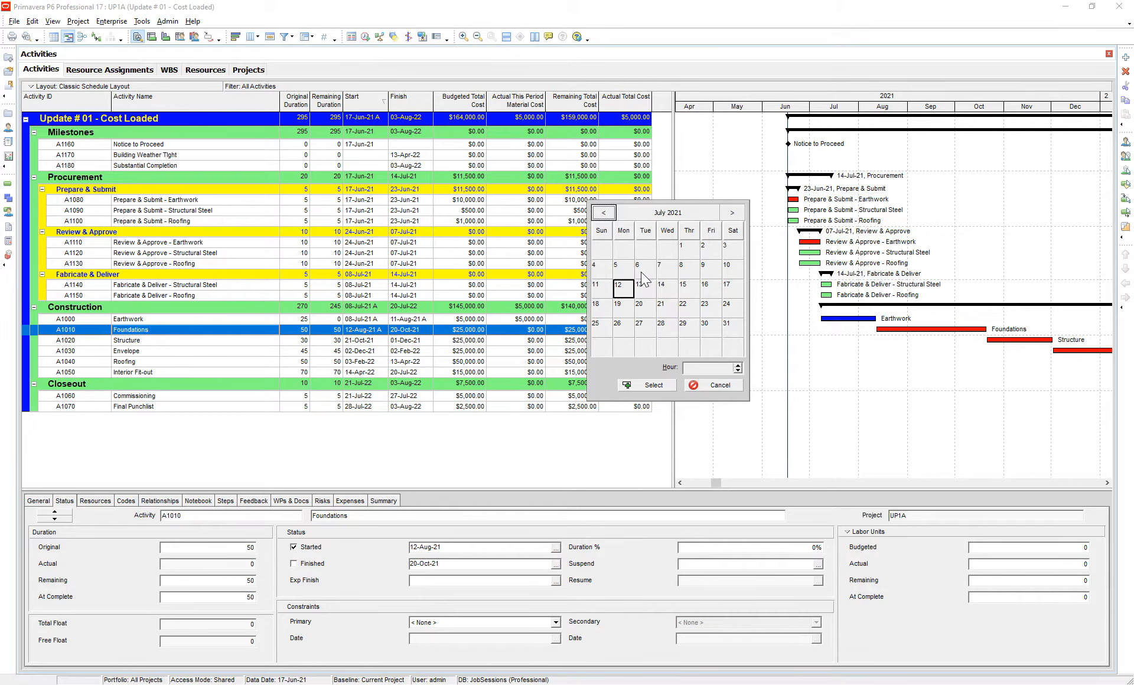
double_click(643, 271)
Set the duration percent complete of the Foundations activity to 25%
left_click(712, 549)
type("25")
key("Return")
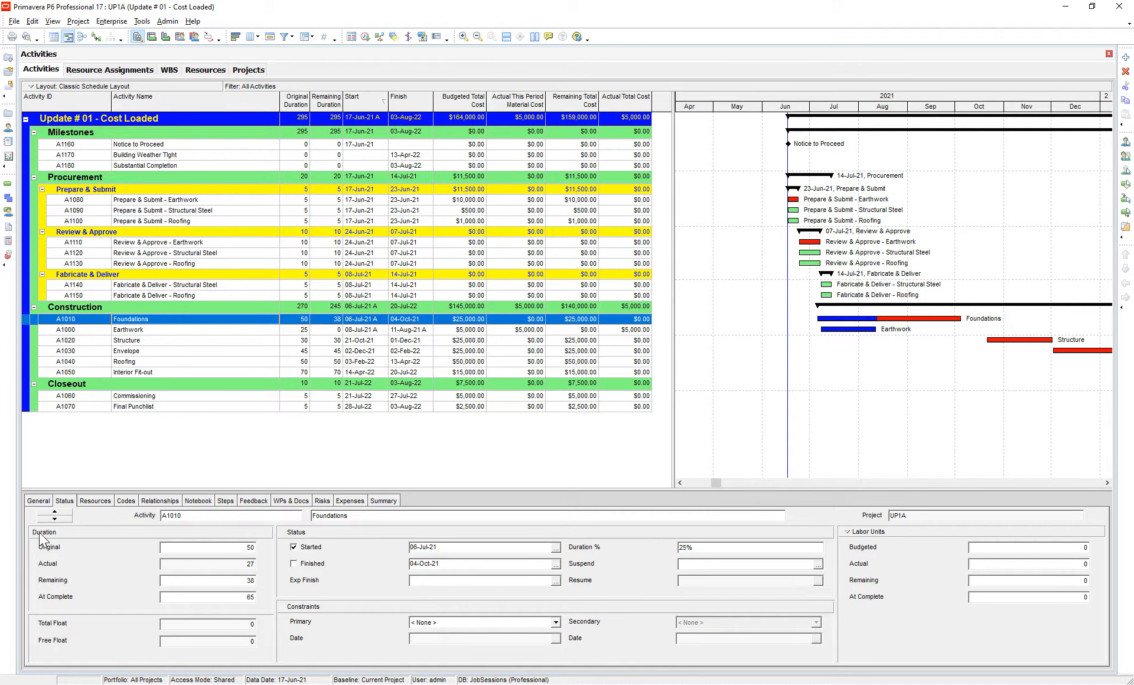
Set the actual cost of Foundations' cost resource to $5,000.00
left_click(95, 501)
left_click(766, 542)
type("5")
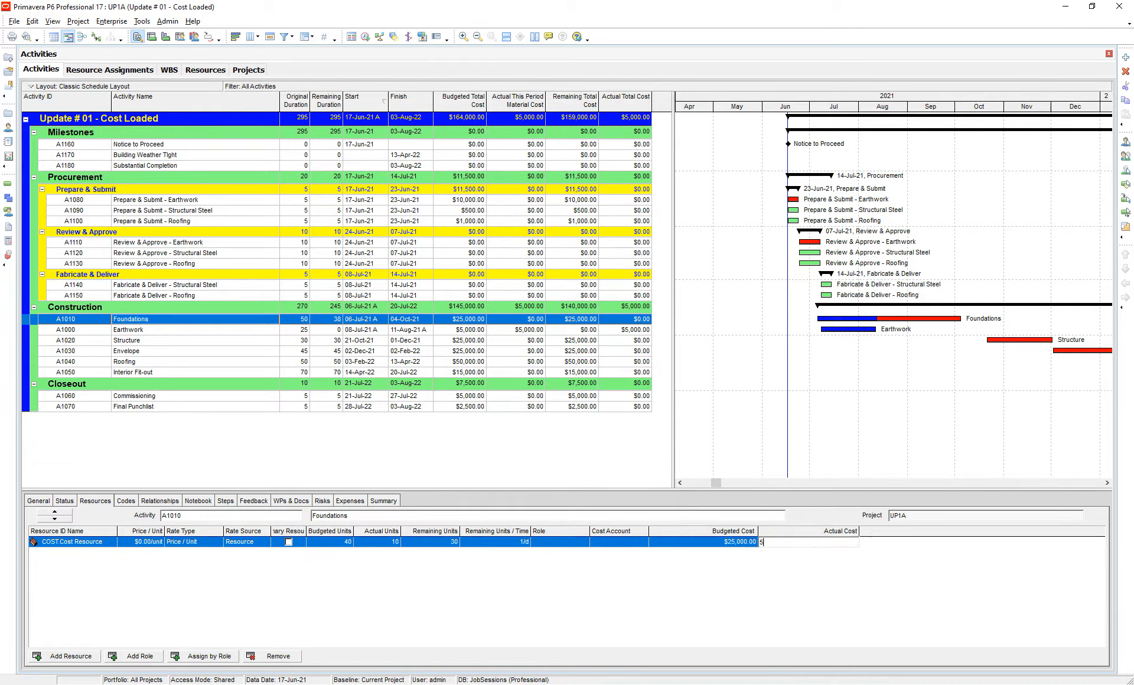
key("Return")
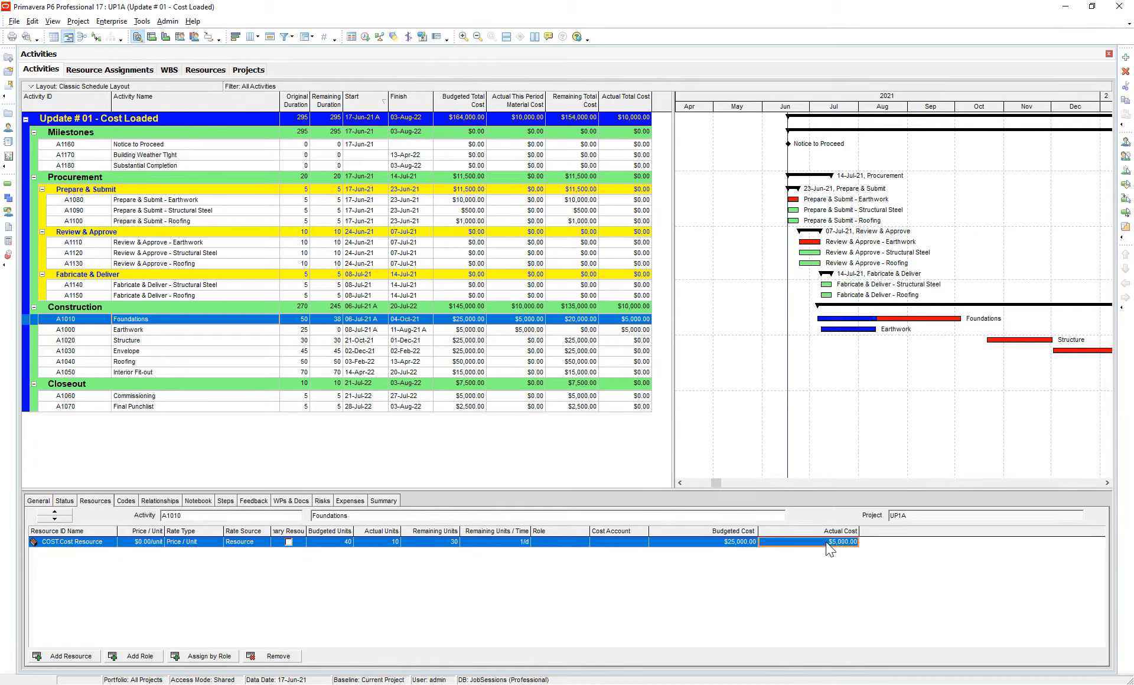
Set the actual finish date of the Earthwork activity to 22-Jul-21
left_click(513, 331)
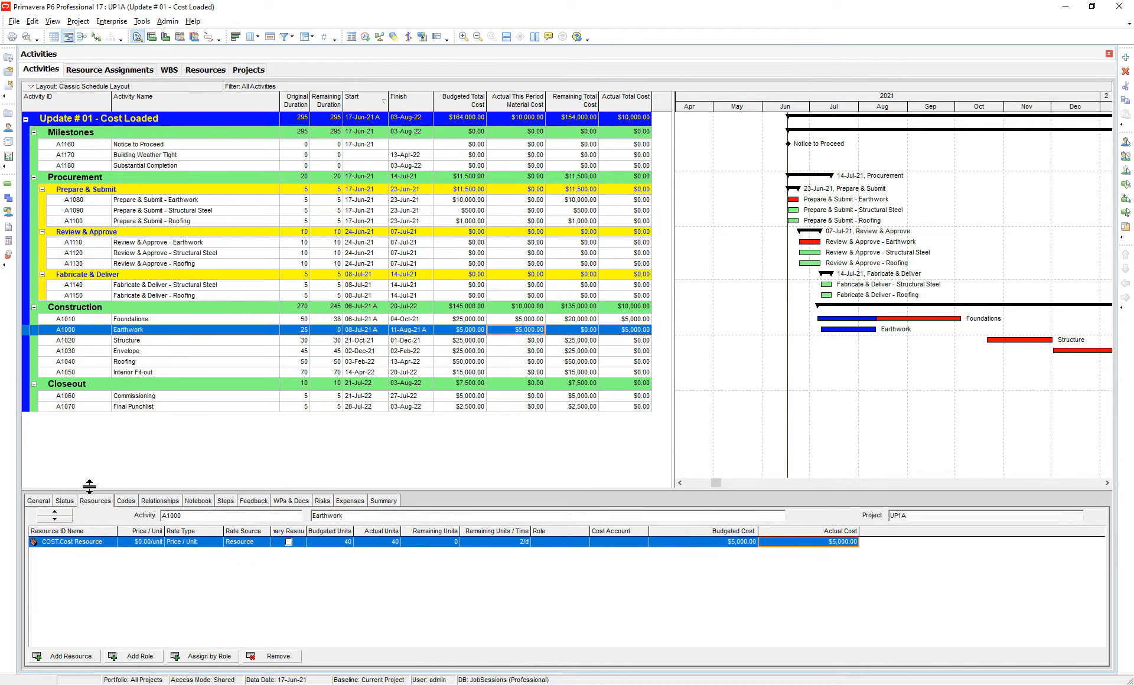
left_click(64, 501)
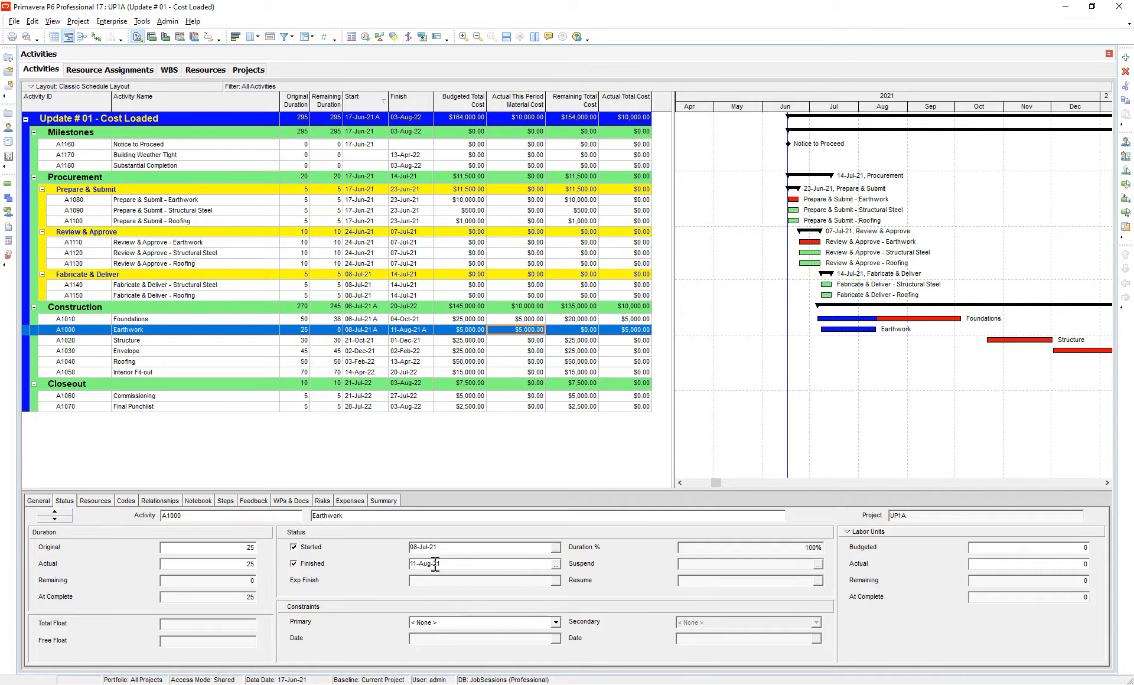
left_click(555, 564)
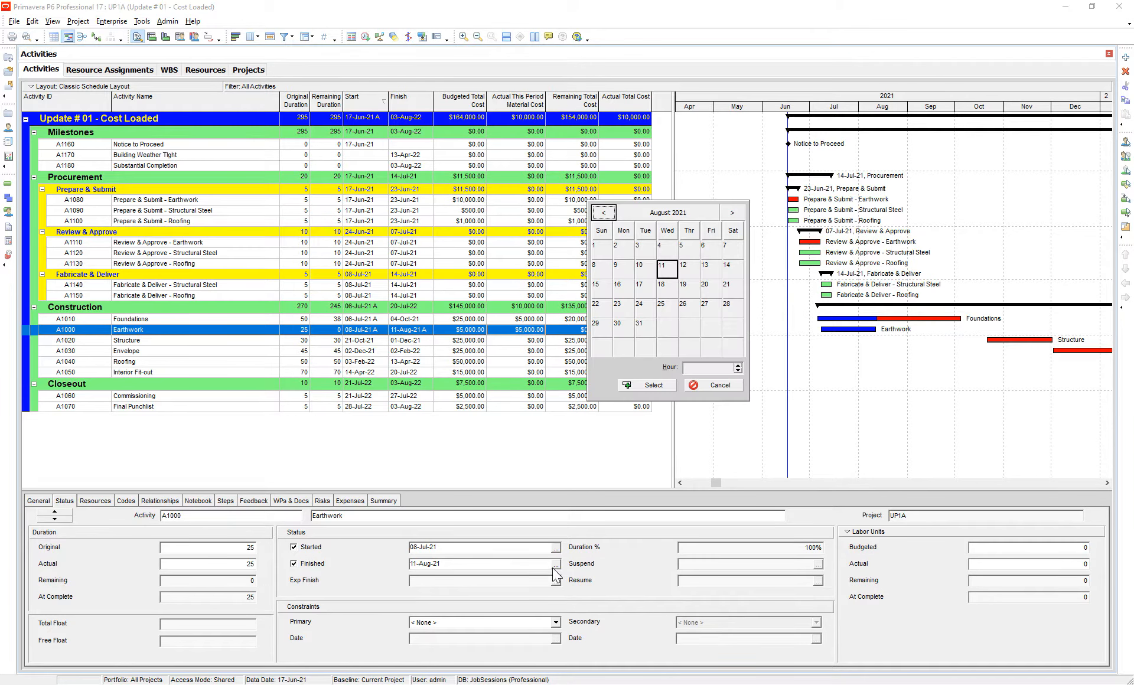
left_click(602, 213)
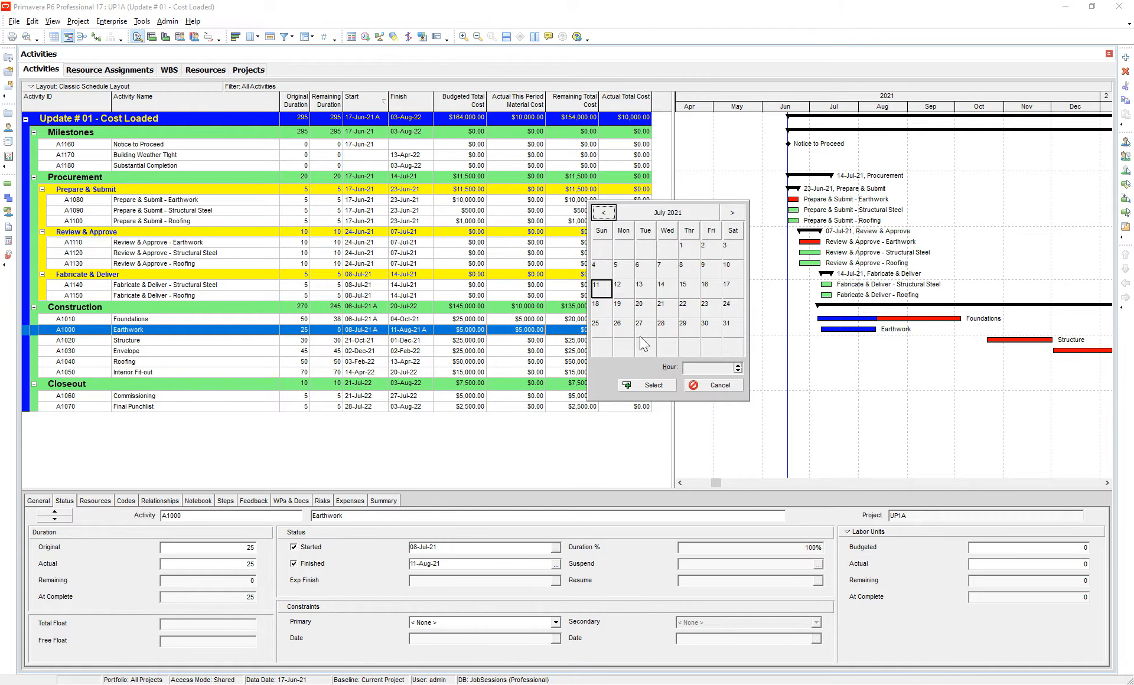
double_click(686, 307)
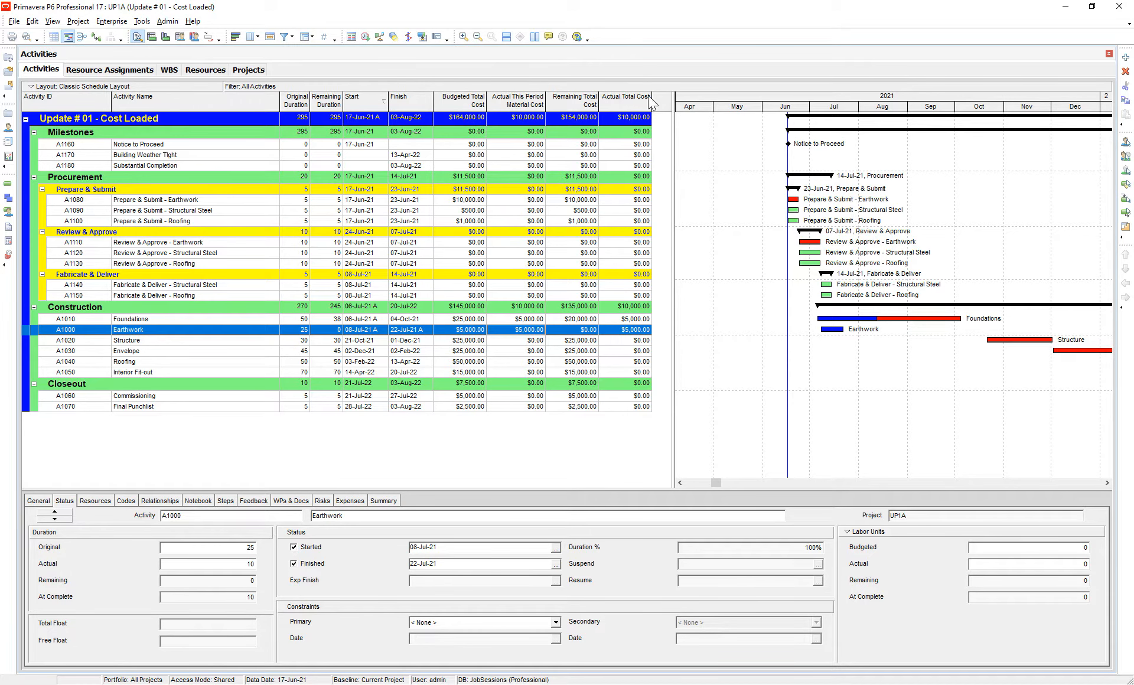
Reschedule the project with a current data date of 01-Aug-21
left_click(635, 119)
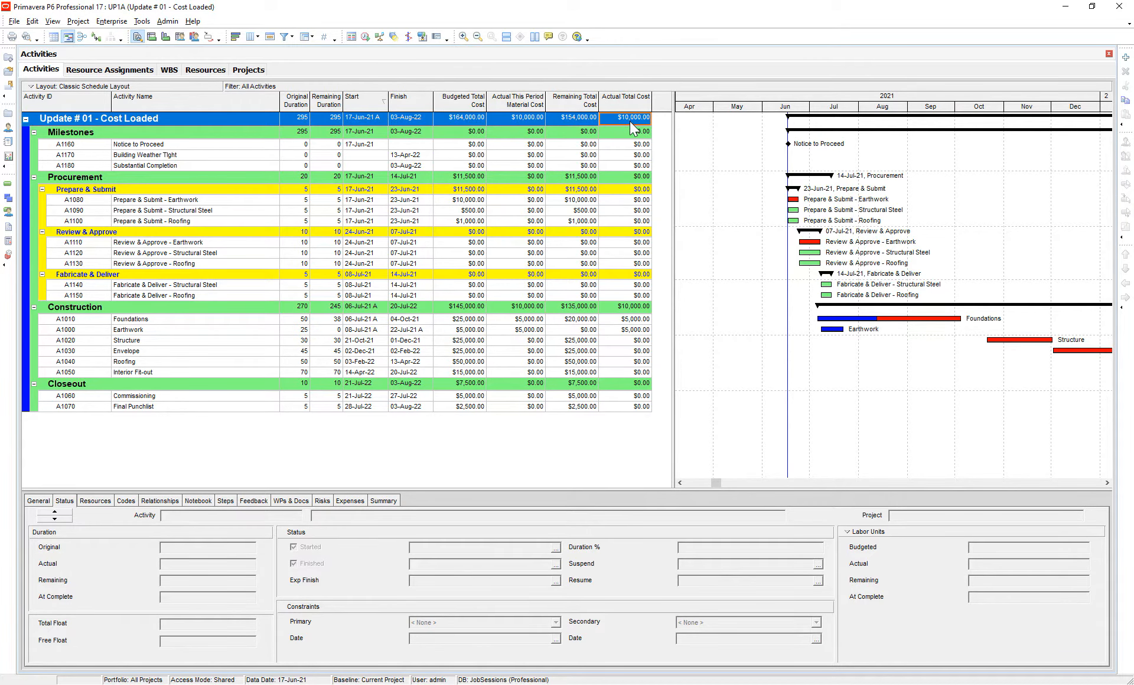
left_click(631, 319)
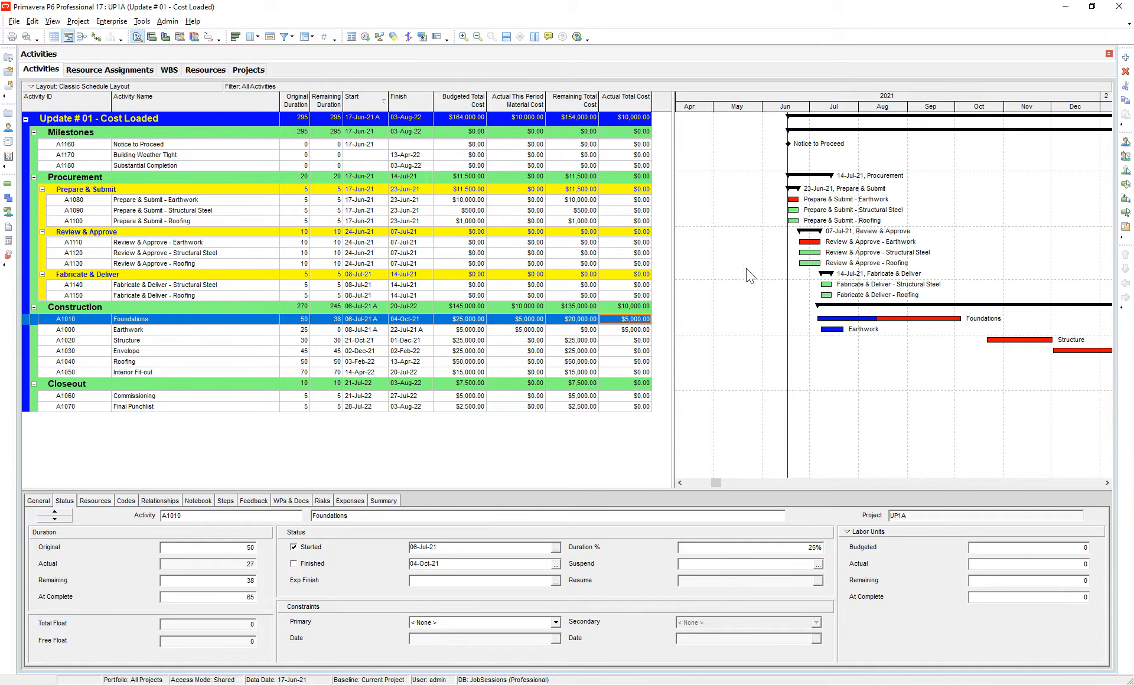
left_click(366, 36)
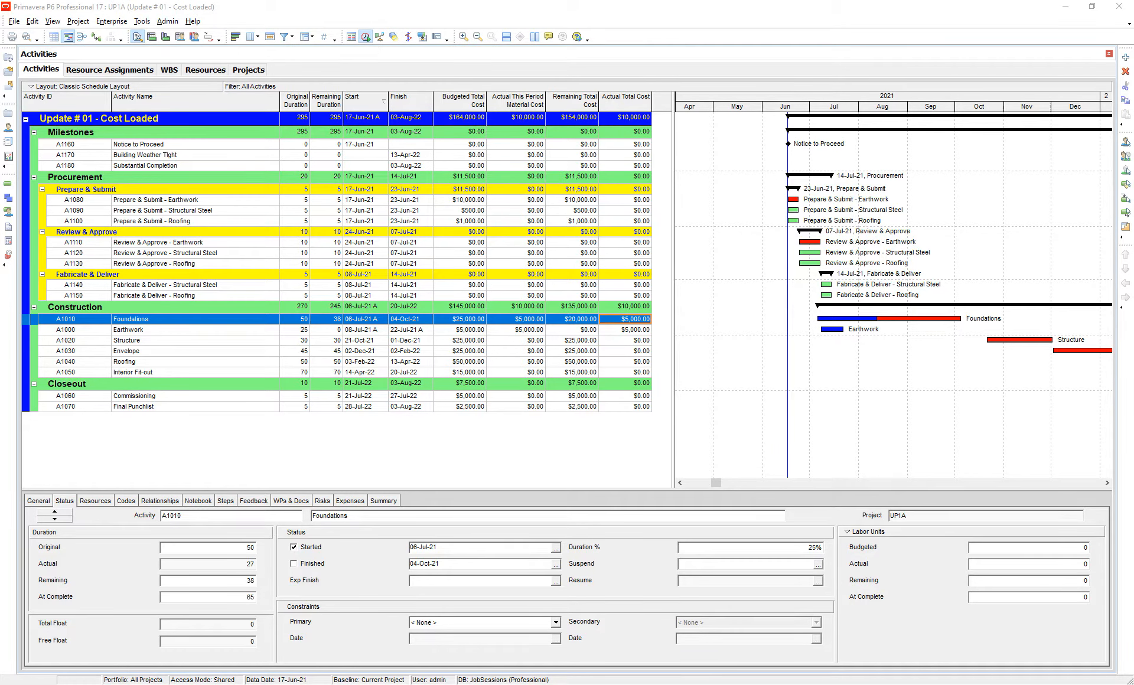
left_click(414, 192)
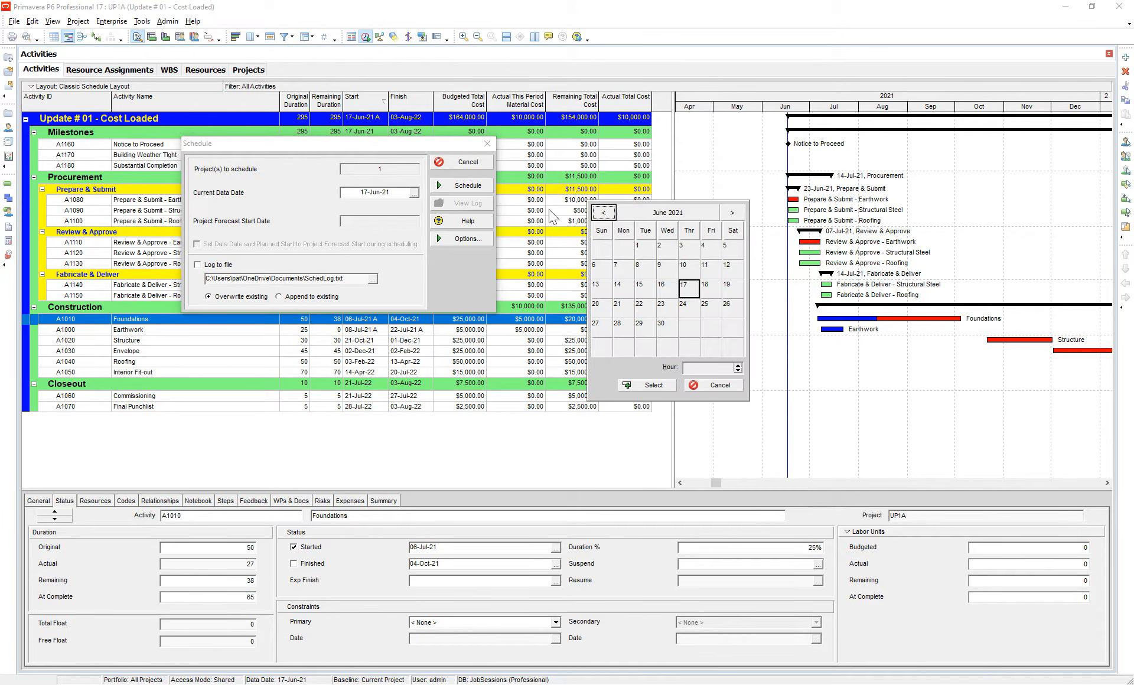
left_click(730, 214)
left_click(732, 215)
left_click(603, 254)
left_click(603, 254)
left_click(469, 186)
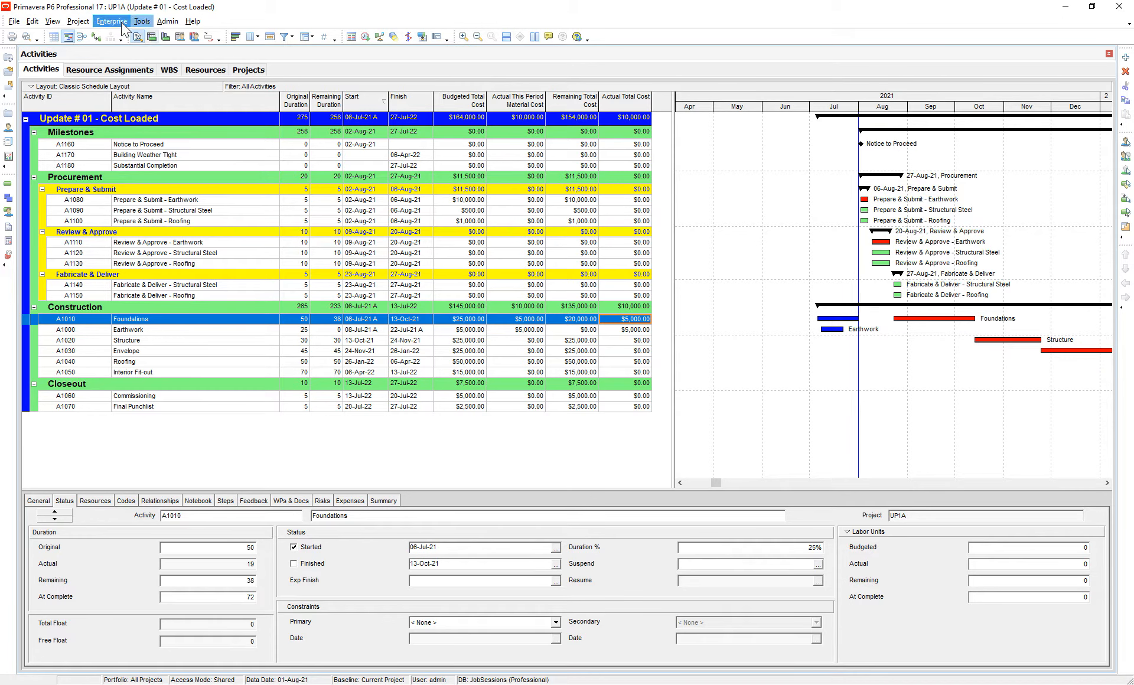
Store period performance for project UP1A in the 2021-07-01 financial period
left_click(147, 23)
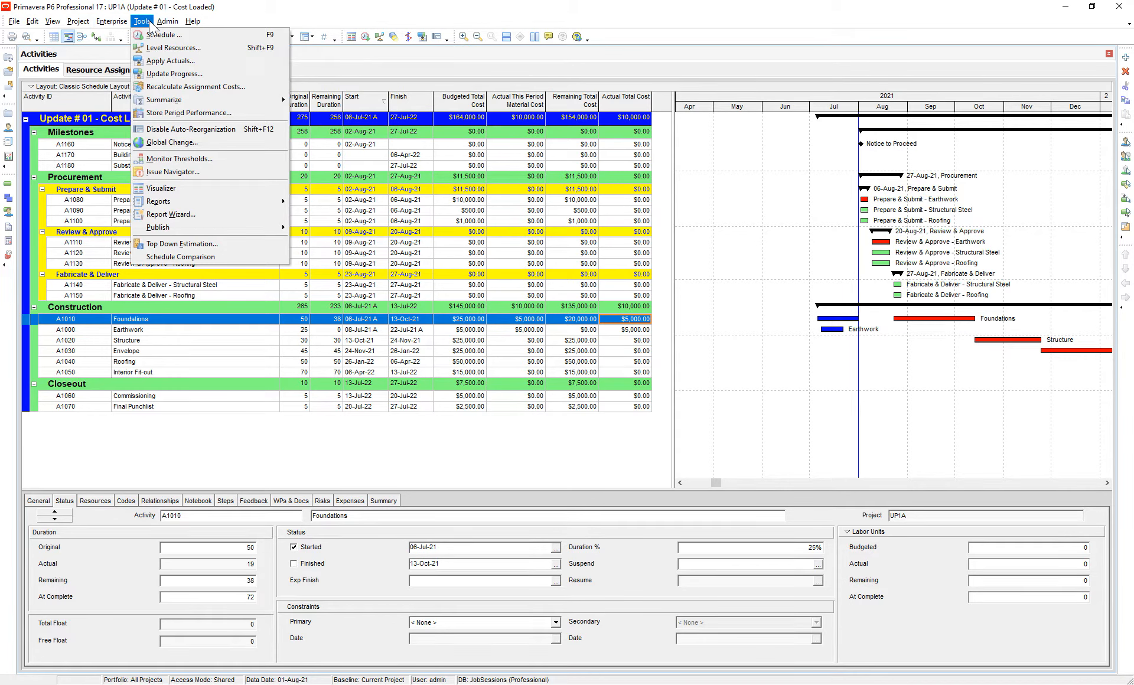
left_click(180, 113)
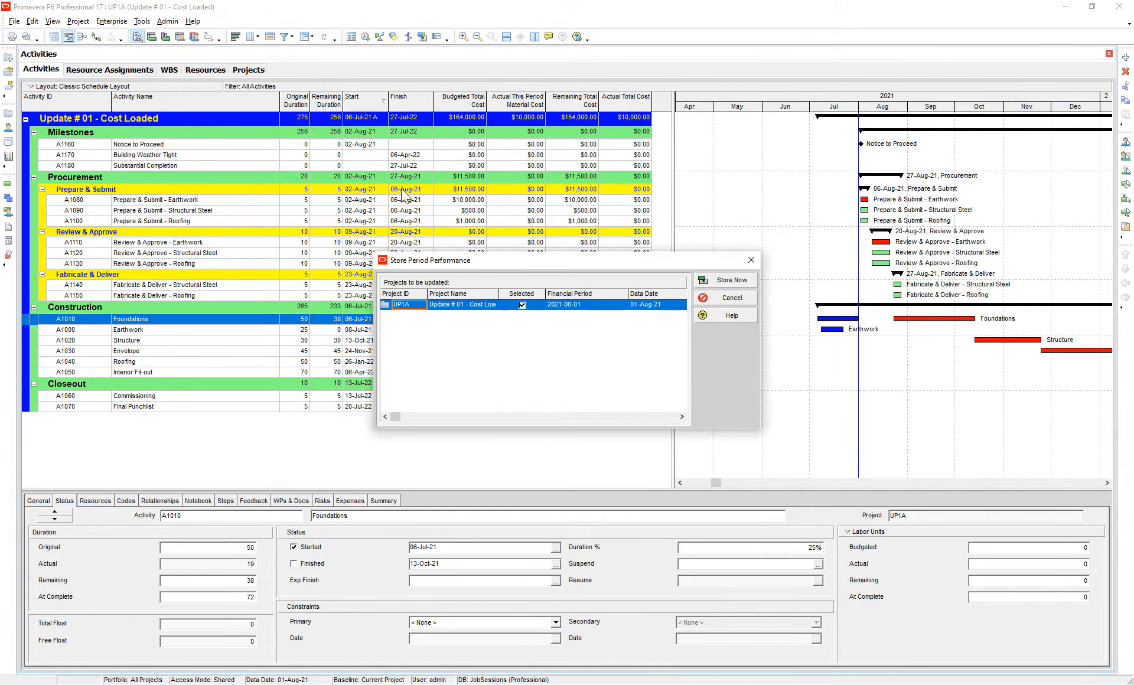
left_click_drag(575, 264, 555, 229)
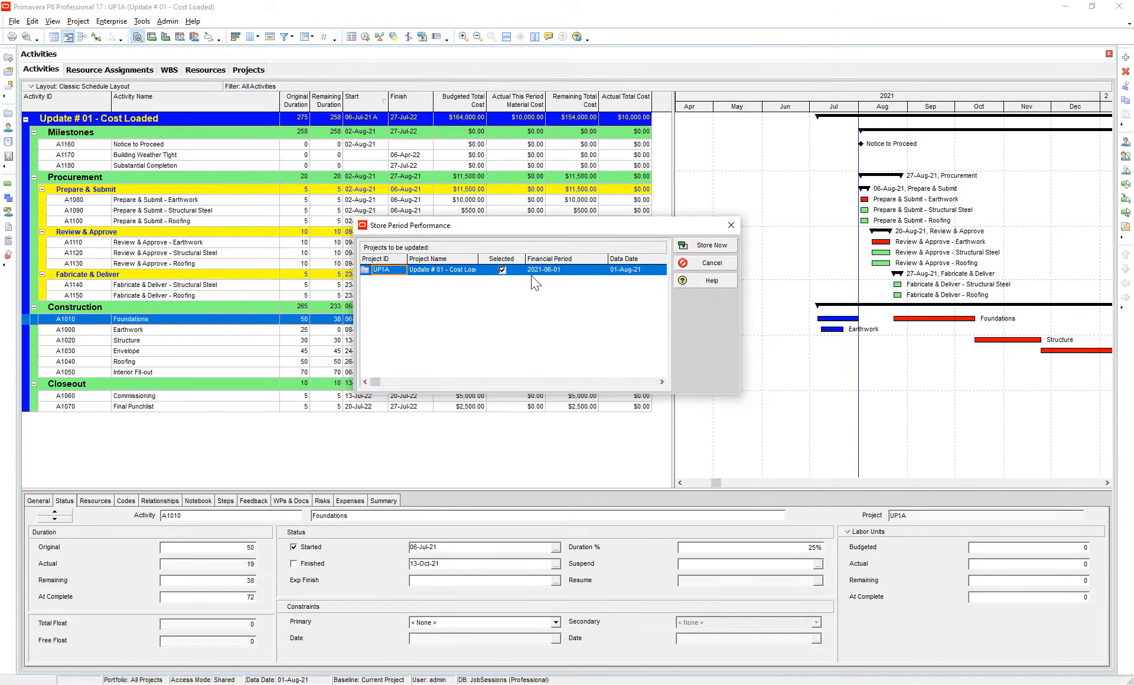
left_click(576, 270)
left_click(563, 271)
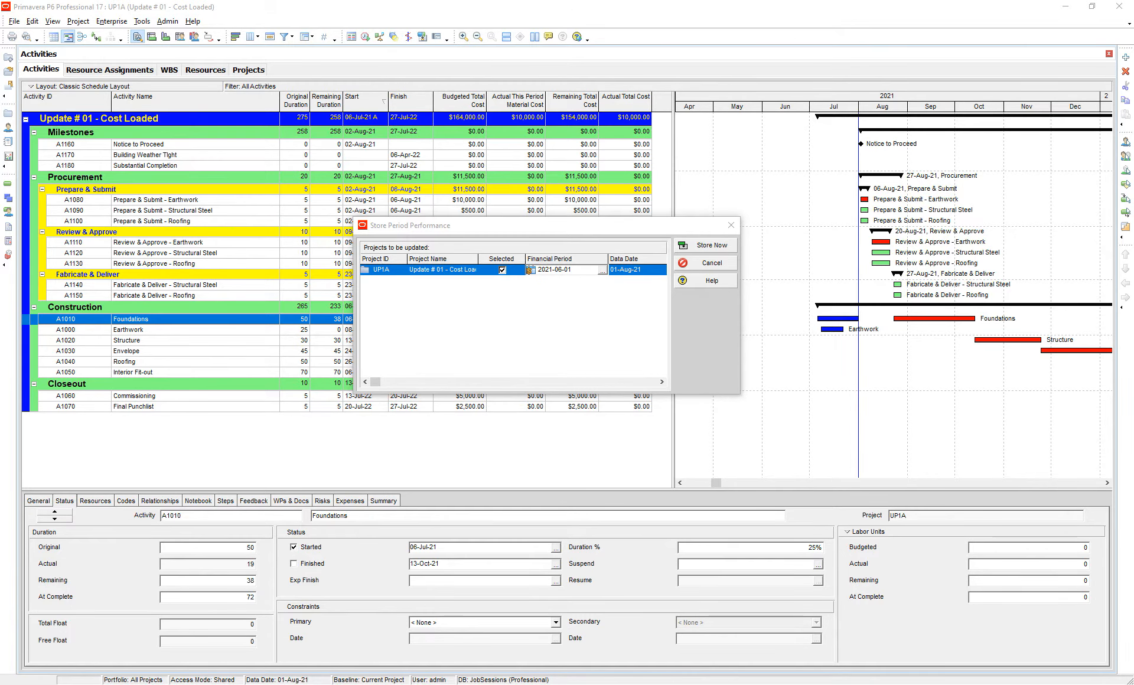
left_click_drag(0, 113, 505, 250)
left_click_drag(580, 317, 700, 316)
left_click(540, 317)
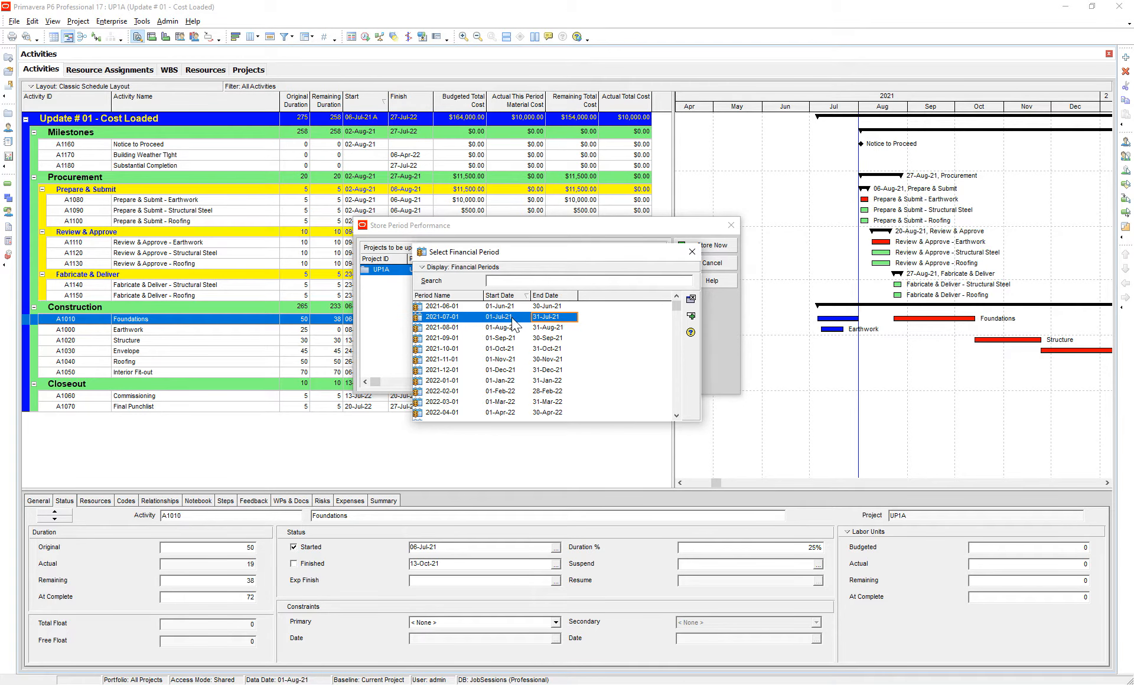
left_click(691, 317)
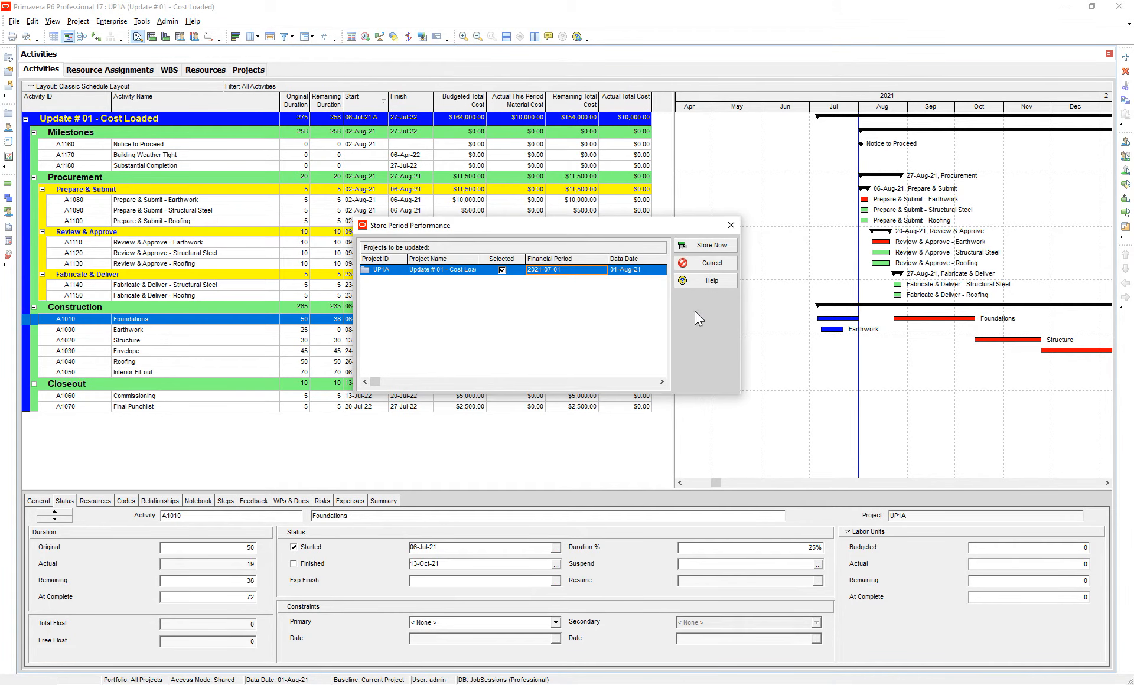
left_click(709, 249)
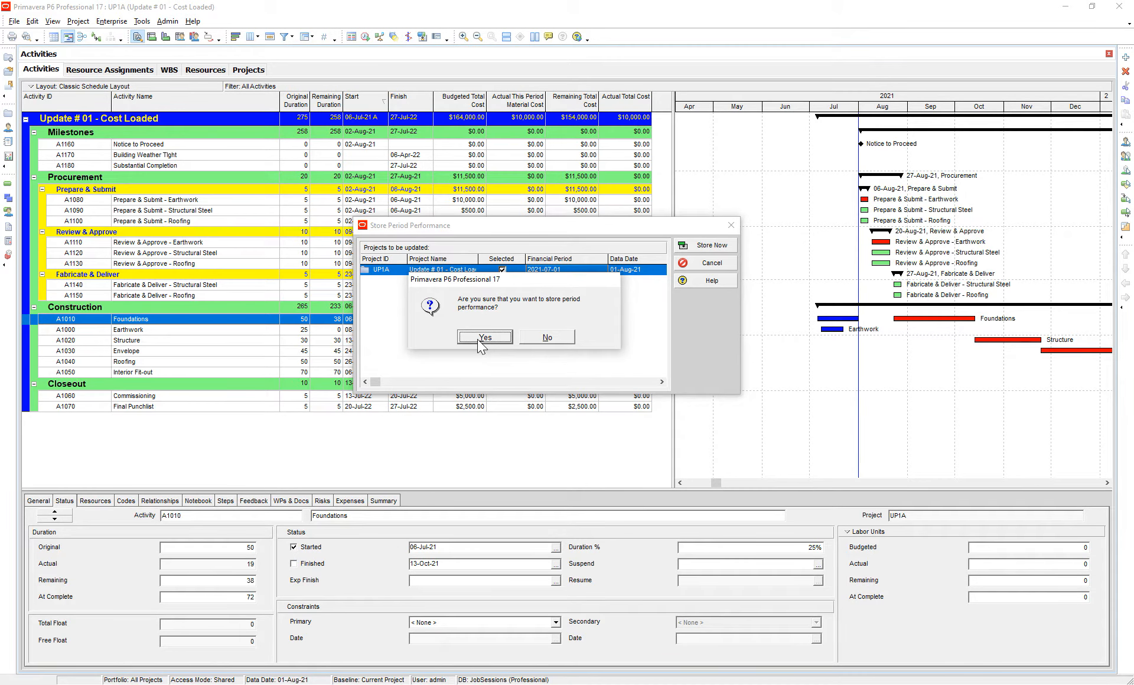
left_click(478, 338)
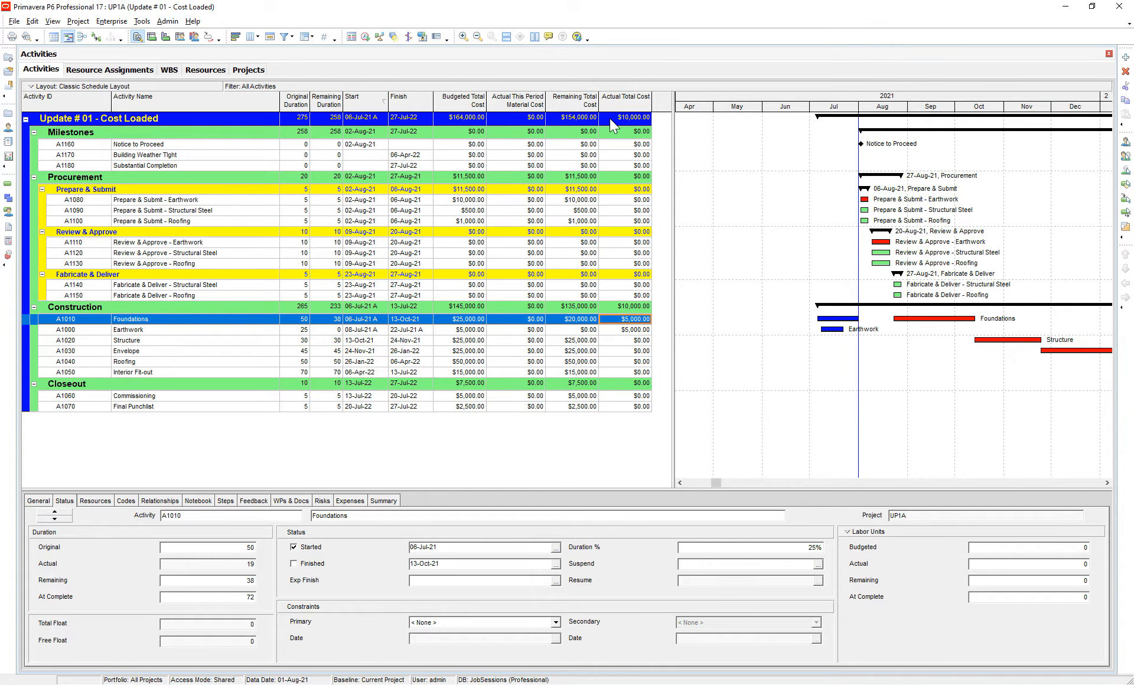
Set the Foundations activity to 100% duration complete with an actual finish date of 23-Aug-21
left_click(640, 118)
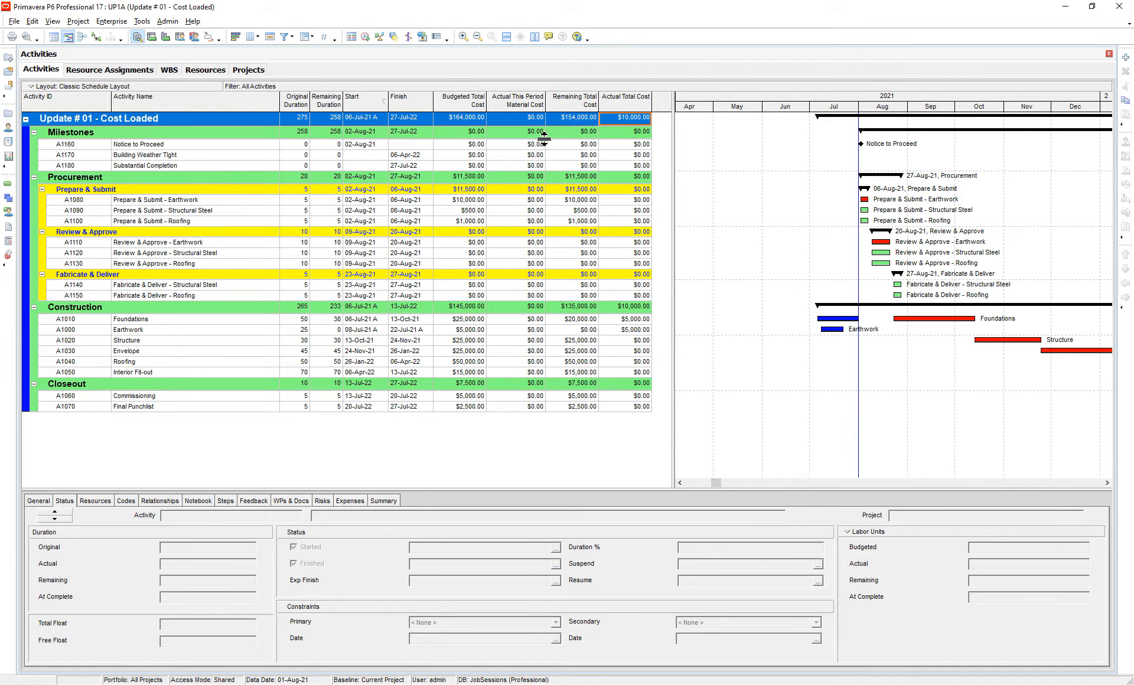
left_click(520, 118)
left_click(931, 319)
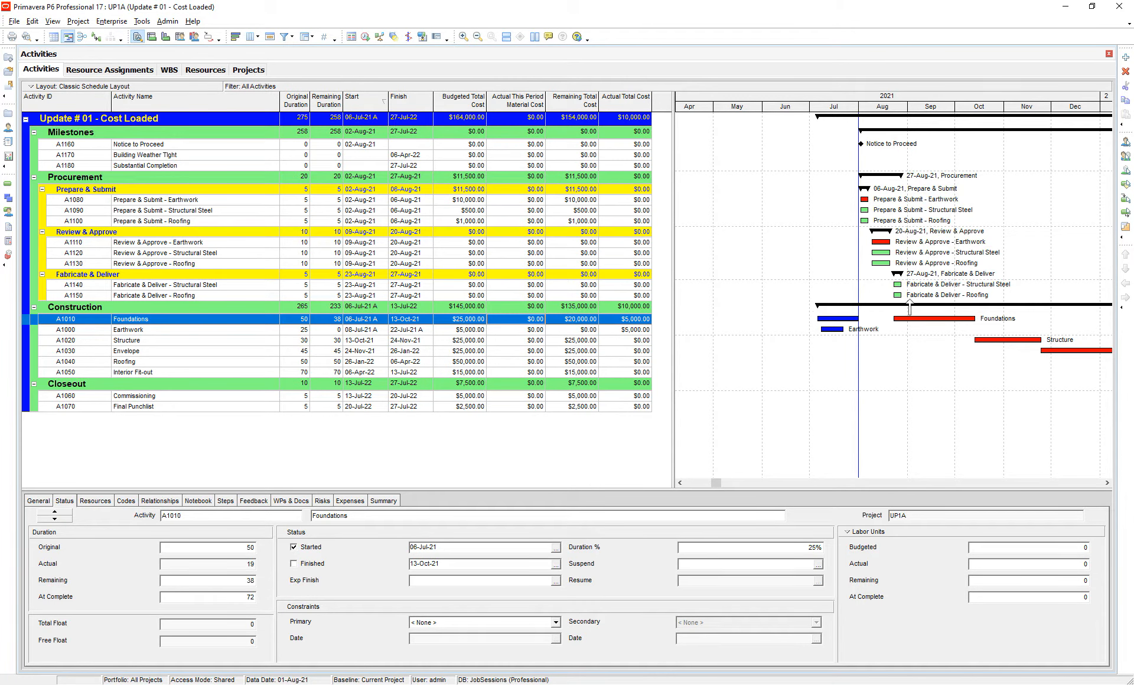
left_click(728, 547)
type("100")
key("Return")
left_click(556, 563)
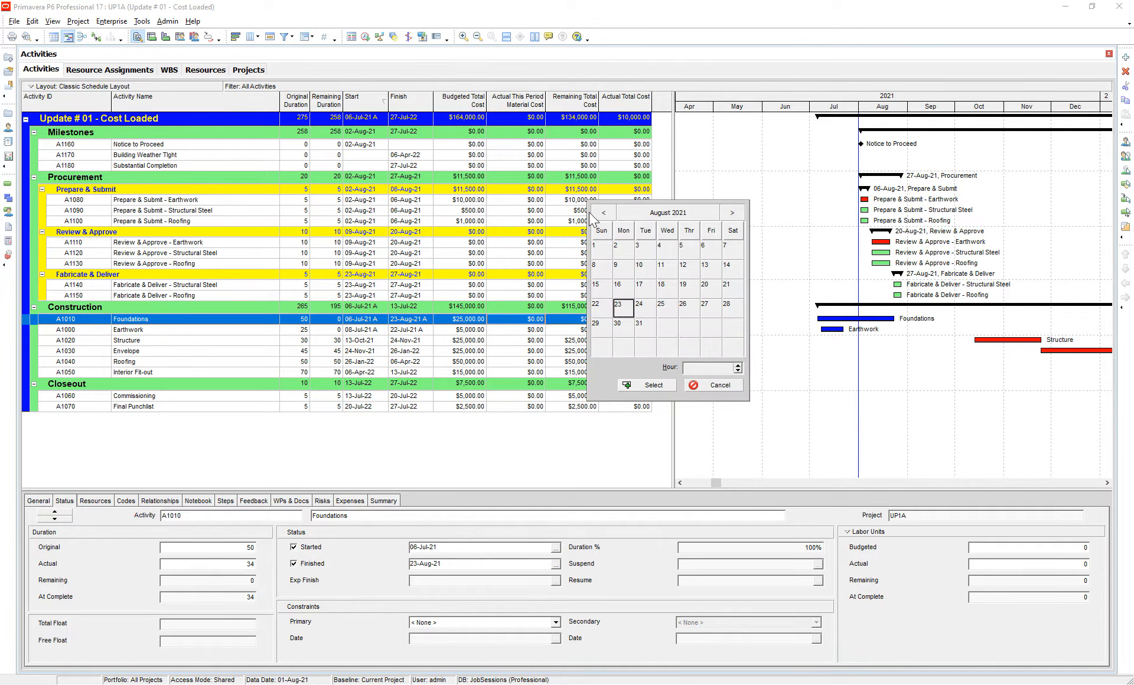
double_click(623, 308)
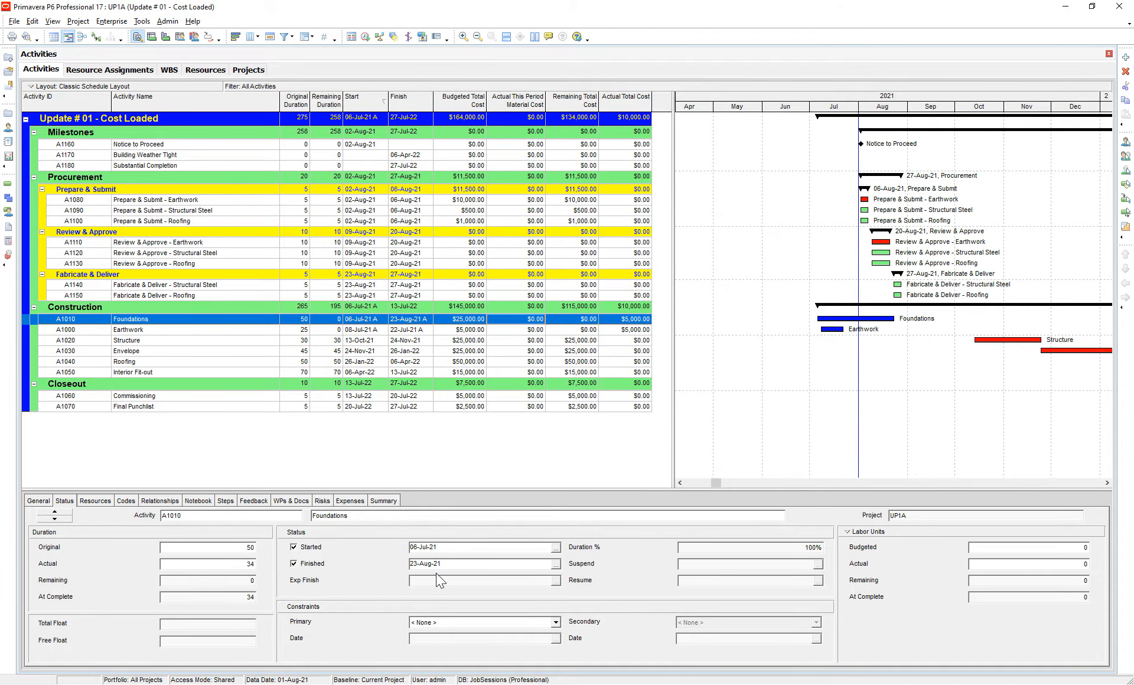
Set the actual cost of Foundations' cost resource to 25000
left_click(121, 501)
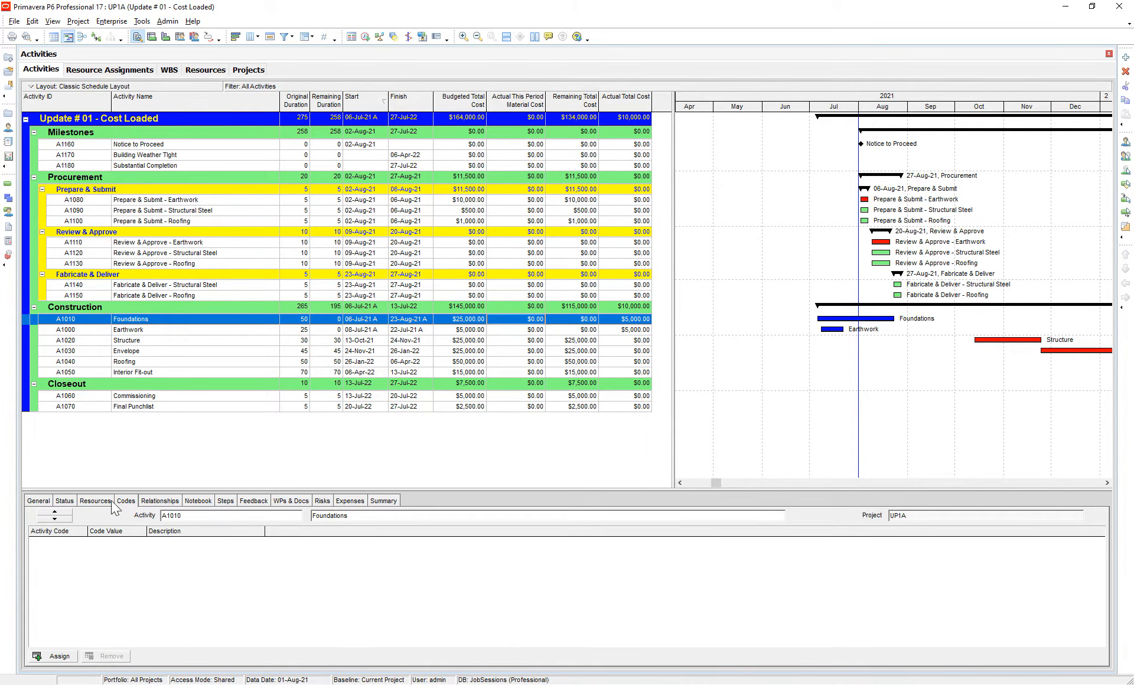
left_click(95, 501)
left_click(827, 541)
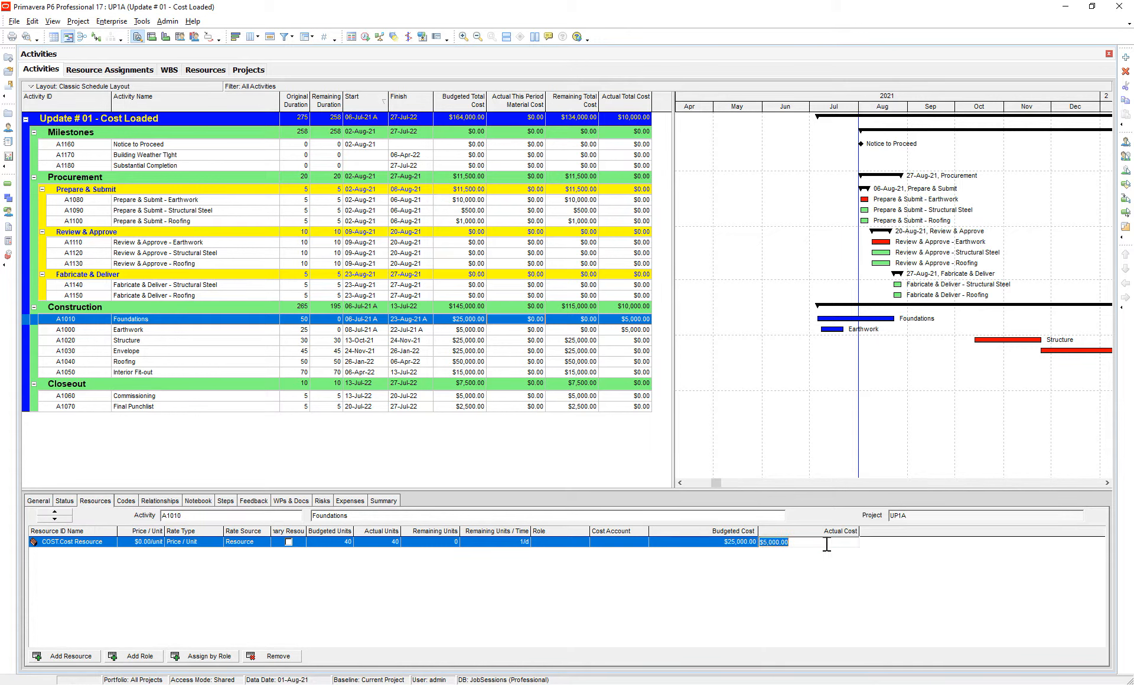
type("25000")
key("Return")
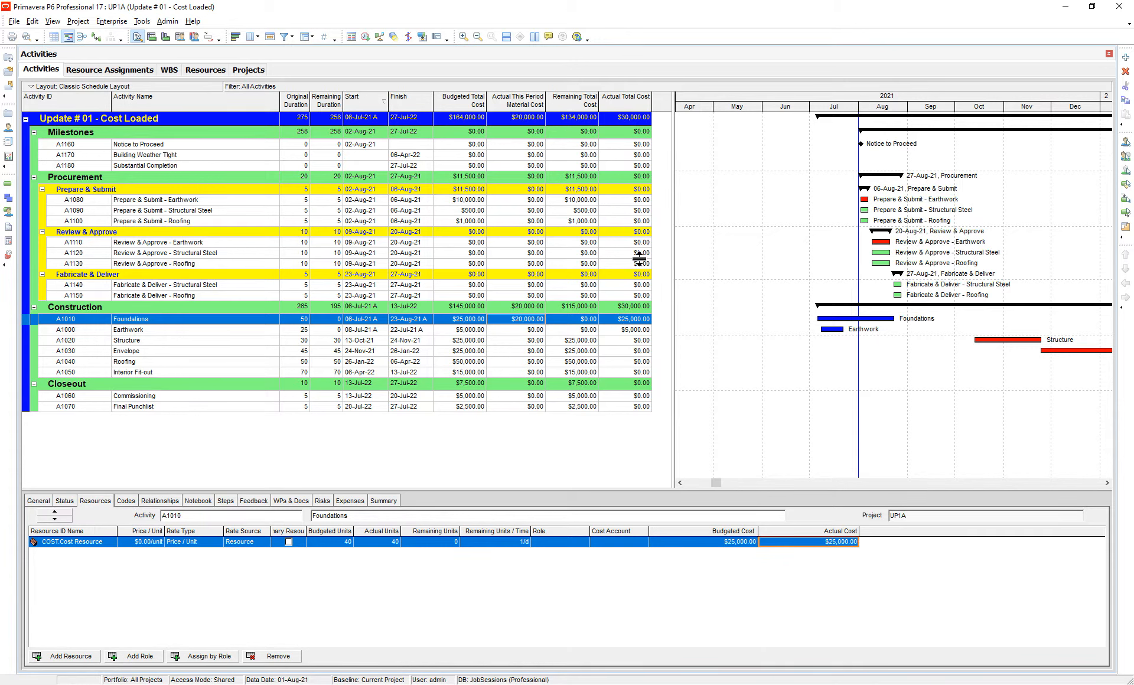
Reschedule the project with a current data date of 01-Sep-21
left_click(461, 320)
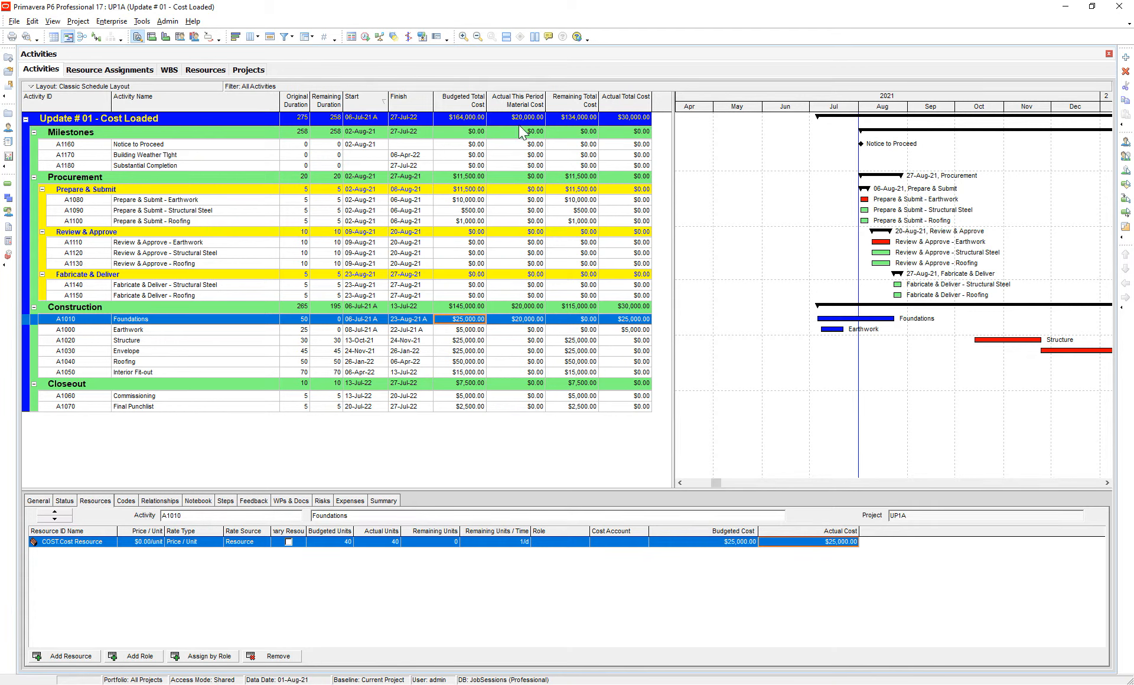
left_click(523, 322)
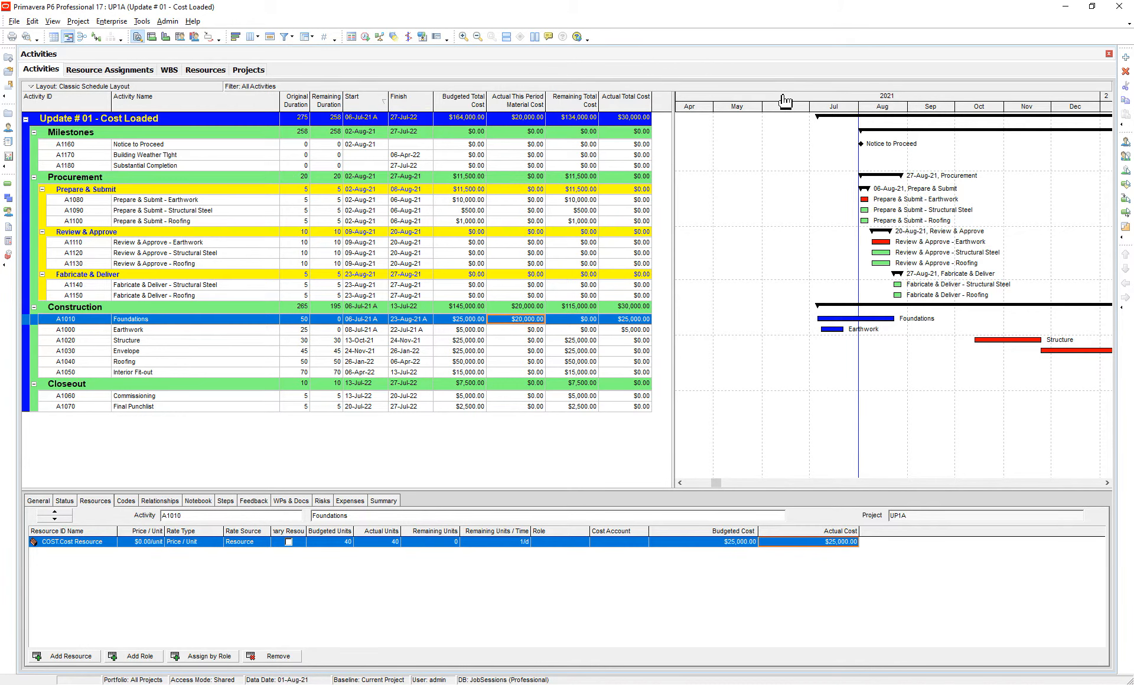
left_click_drag(782, 103, 766, 103)
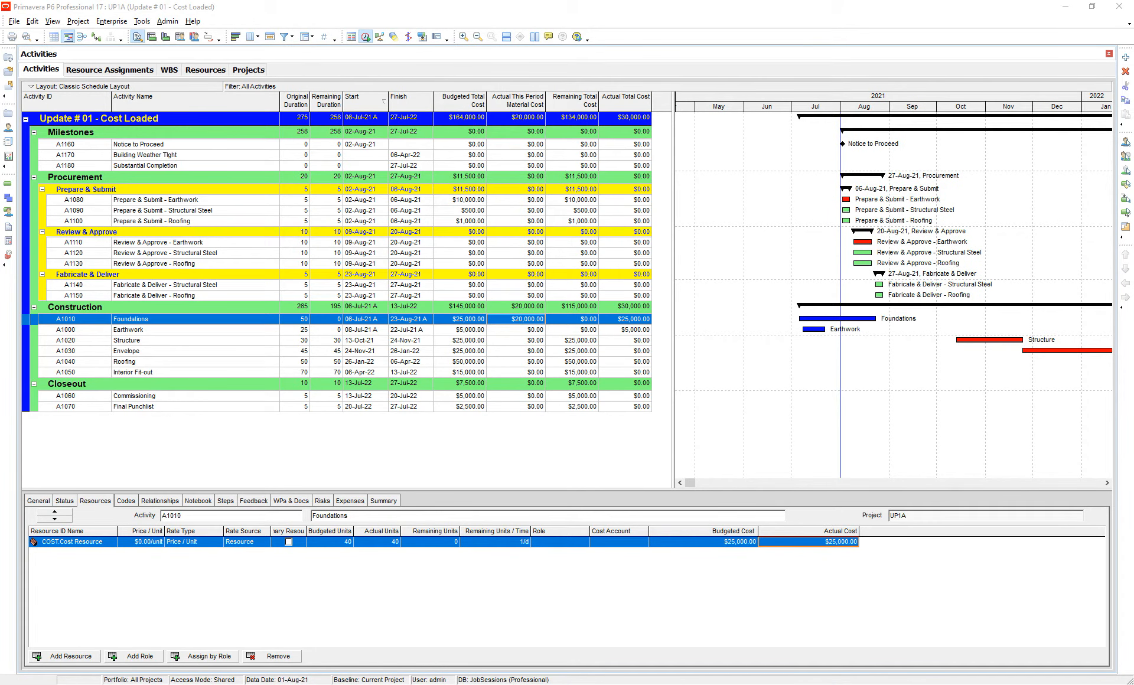
left_click(366, 36)
left_click(587, 193)
left_click(732, 213)
double_click(665, 250)
left_click(658, 184)
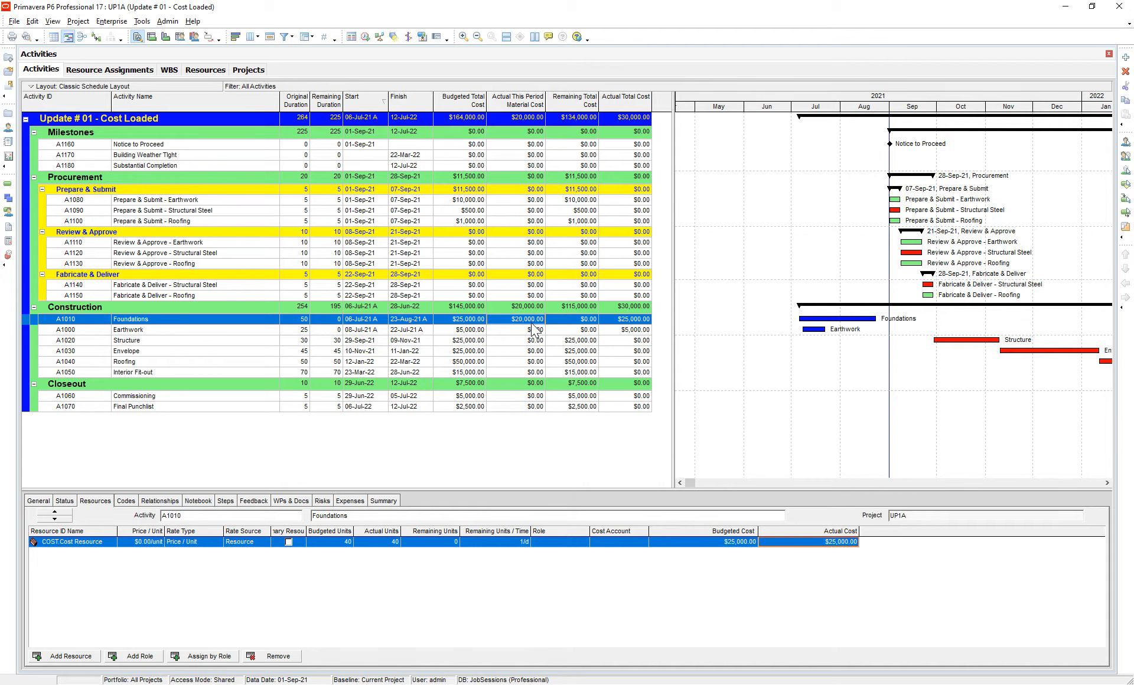
left_click_drag(674, 155, 760, 139)
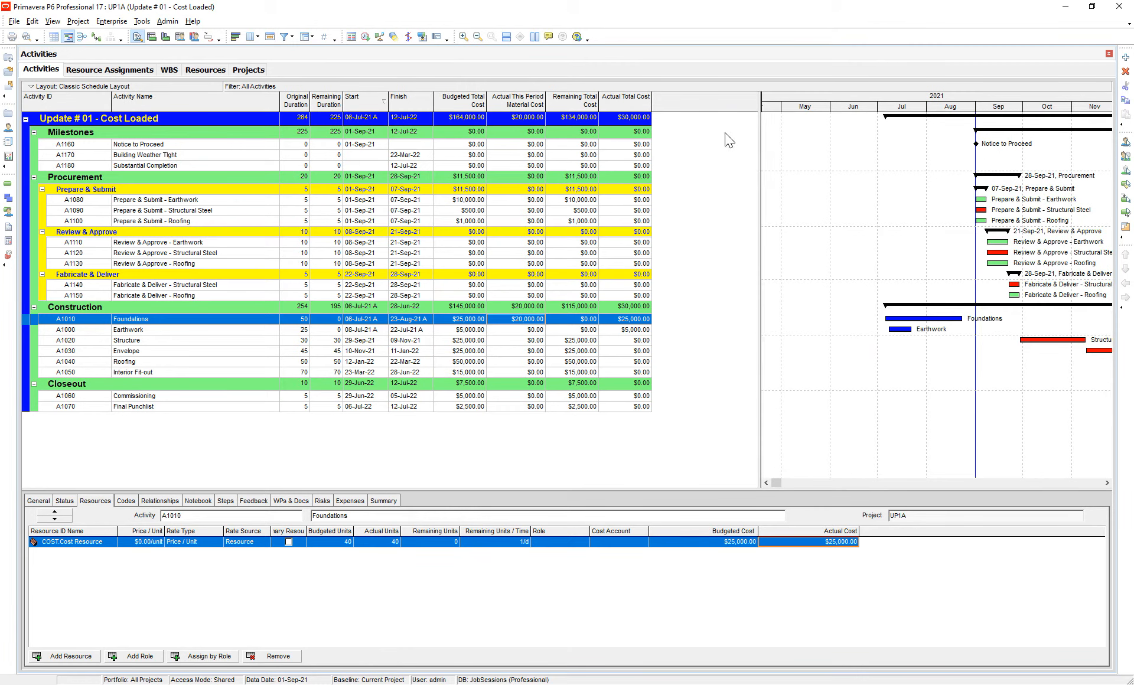
right_click(687, 134)
left_click(729, 323)
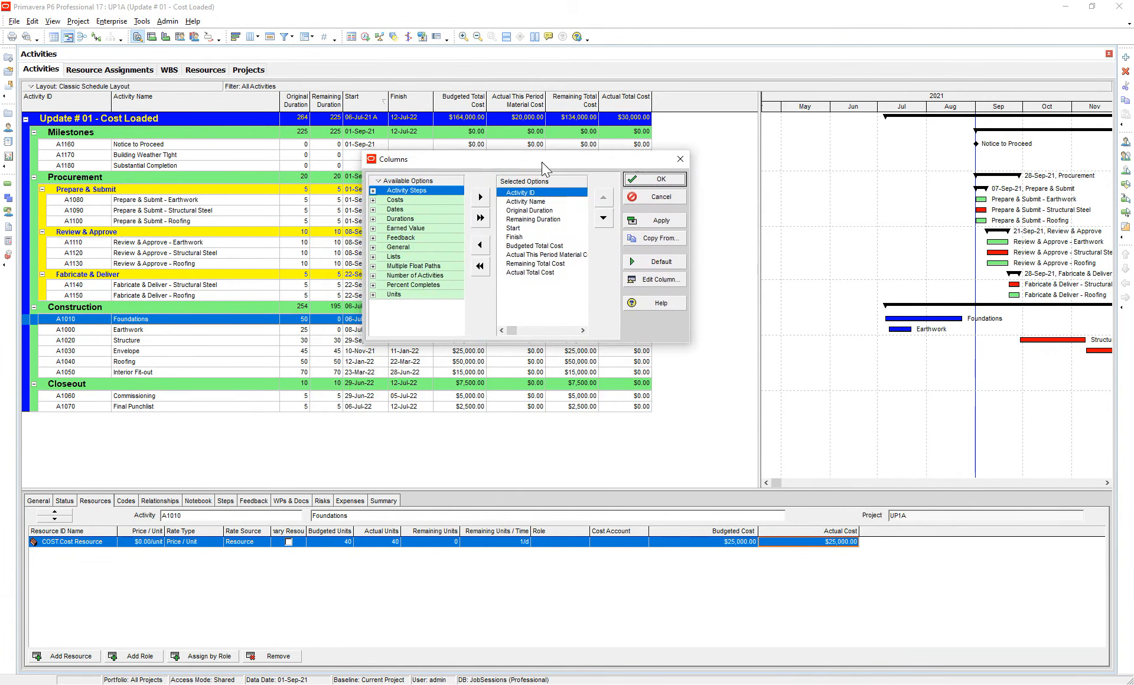
left_click(579, 272)
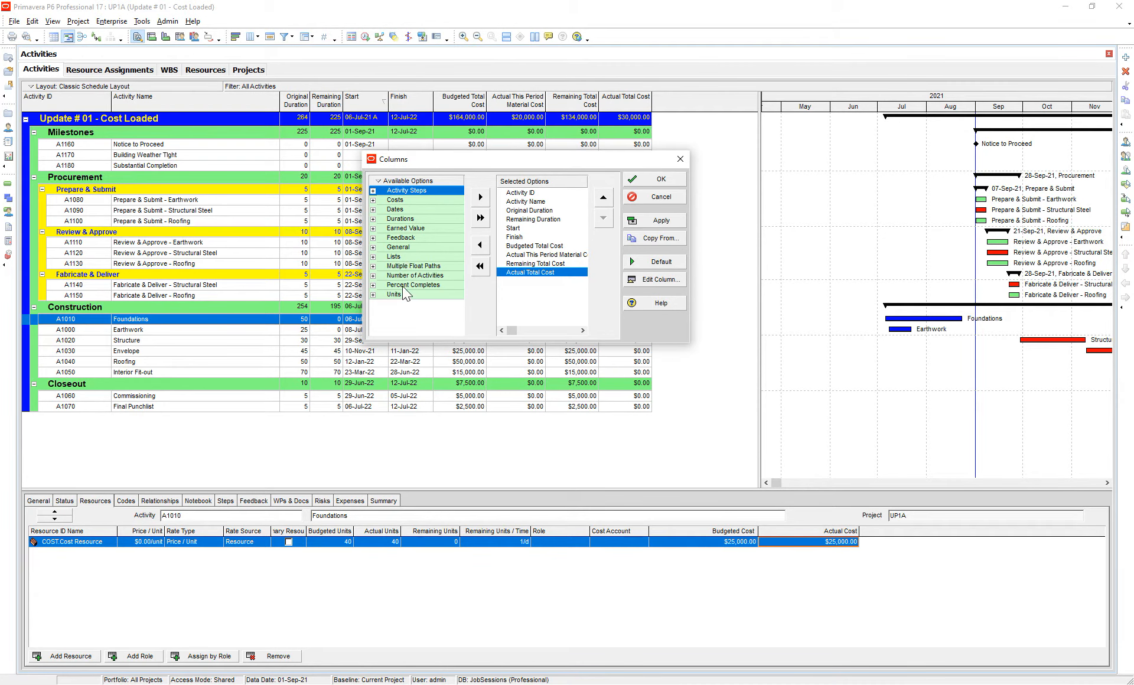
left_click(661, 197)
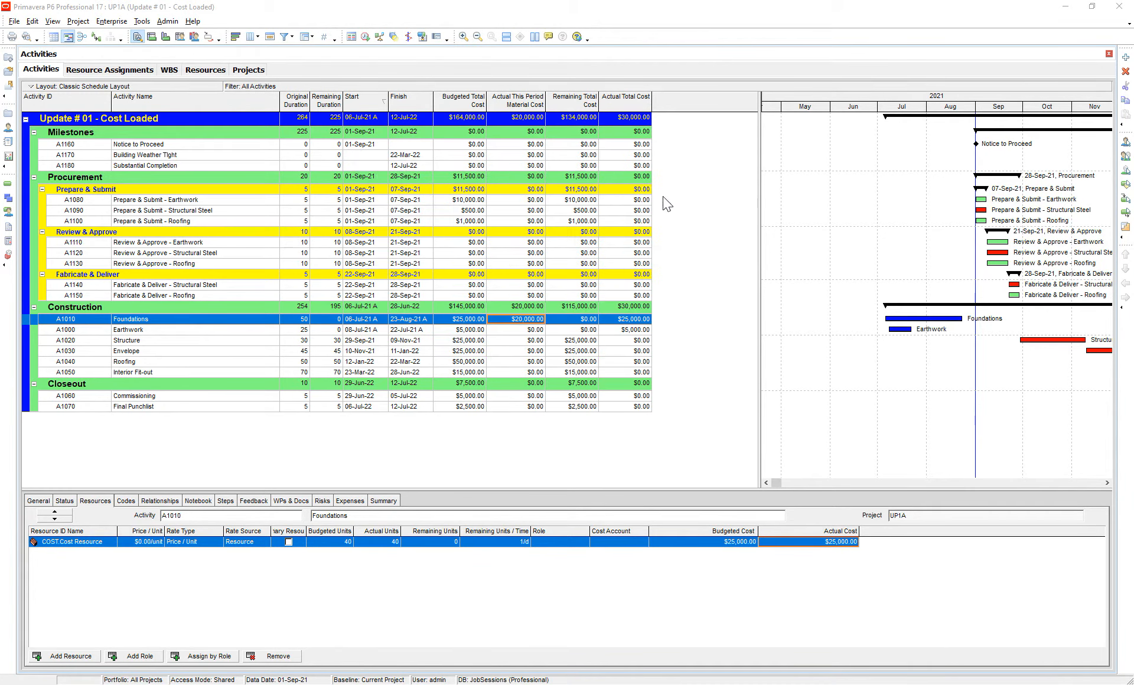
In the user preferences, set the financial periods to view in columns to run from 2021-06-01 to 2023-07-01
left_click(14, 21)
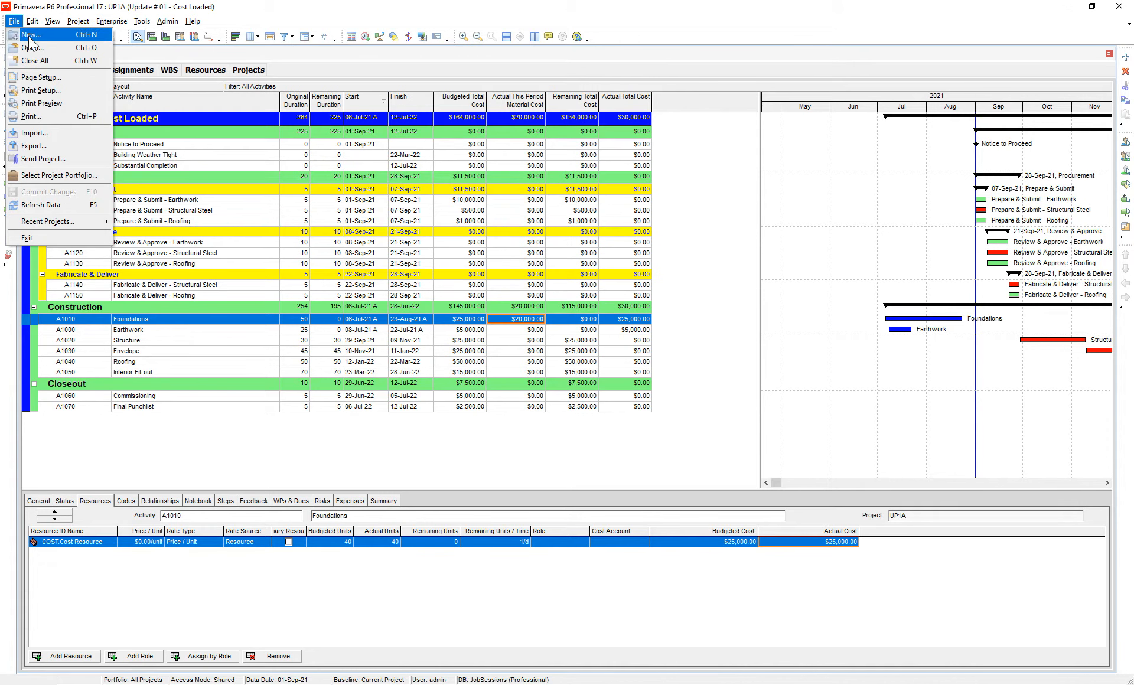
mouse_move(32, 22)
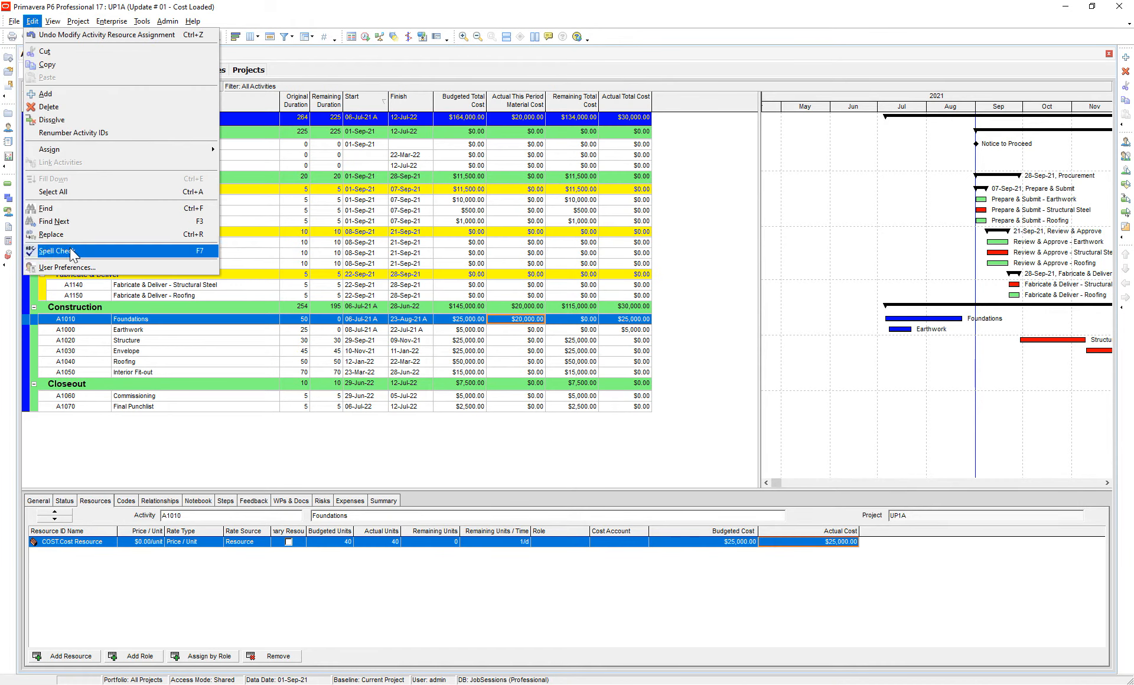
left_click(71, 267)
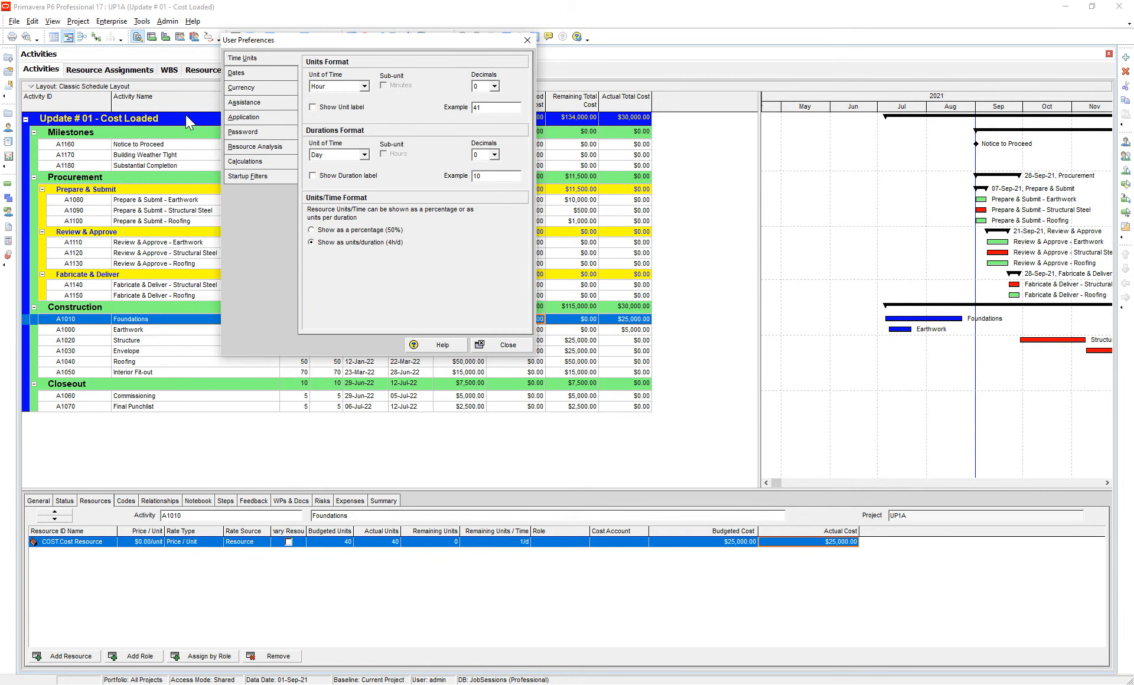
left_click(251, 118)
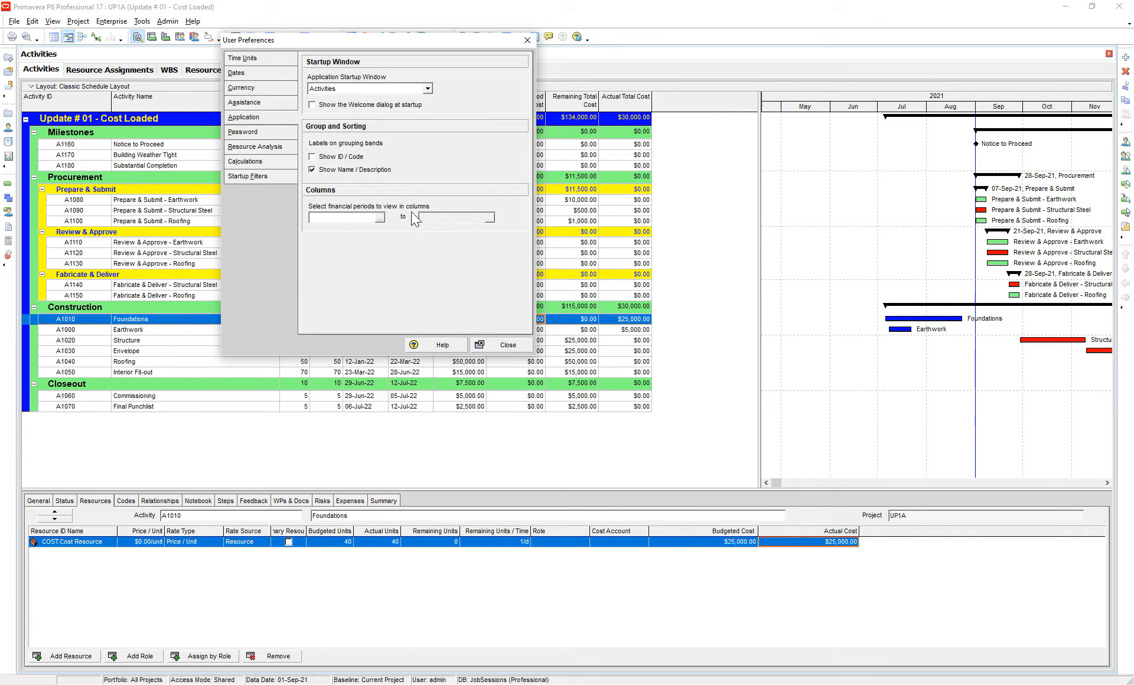
left_click(380, 219)
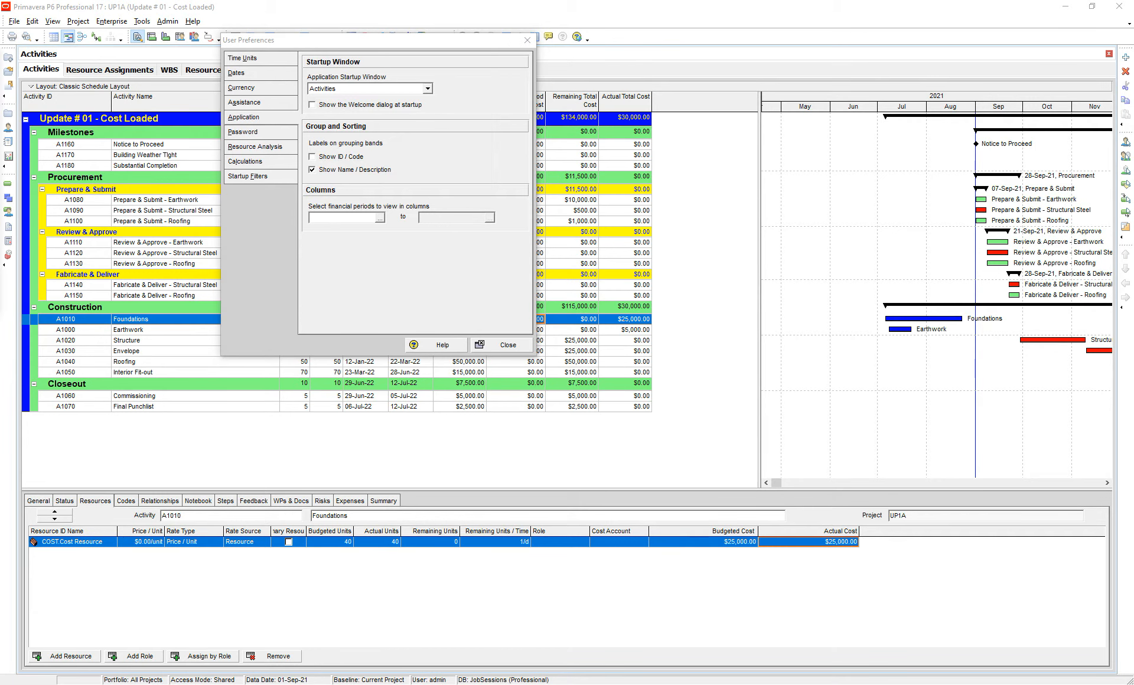
left_click(426, 115)
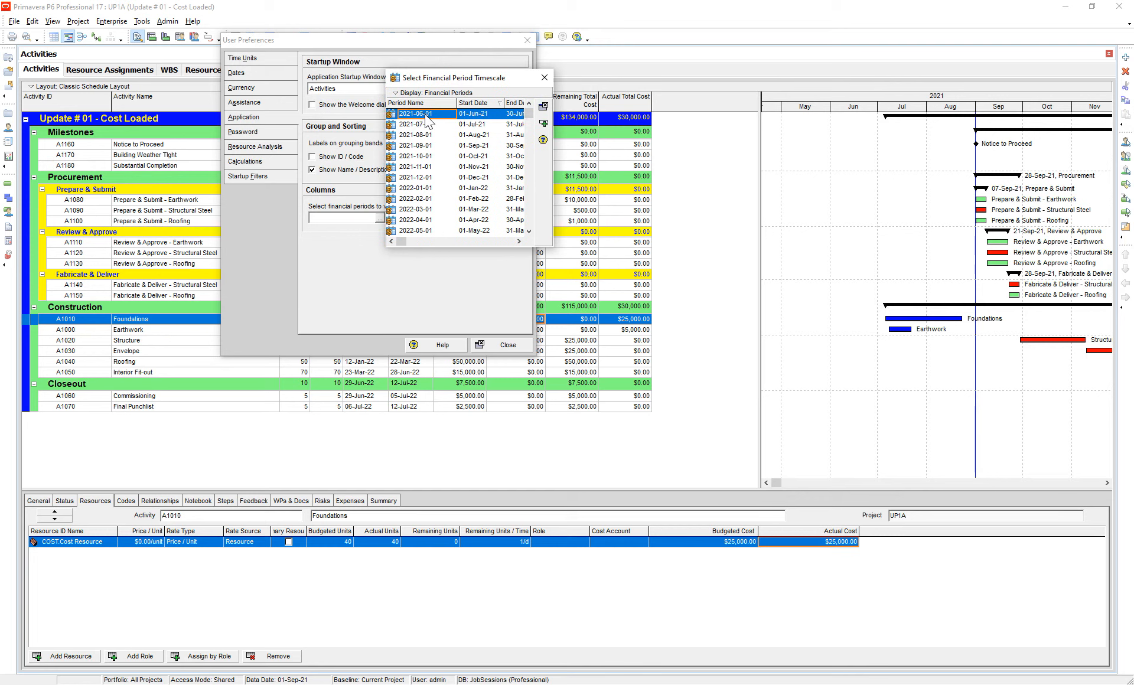
double_click(426, 114)
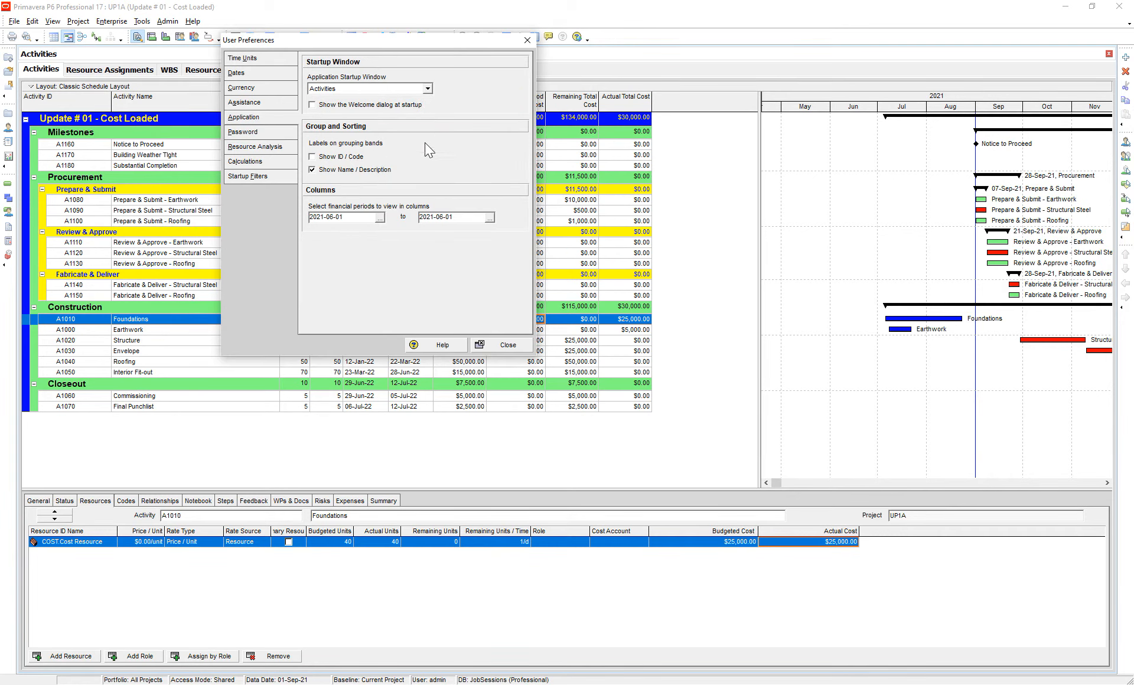
left_click(491, 218)
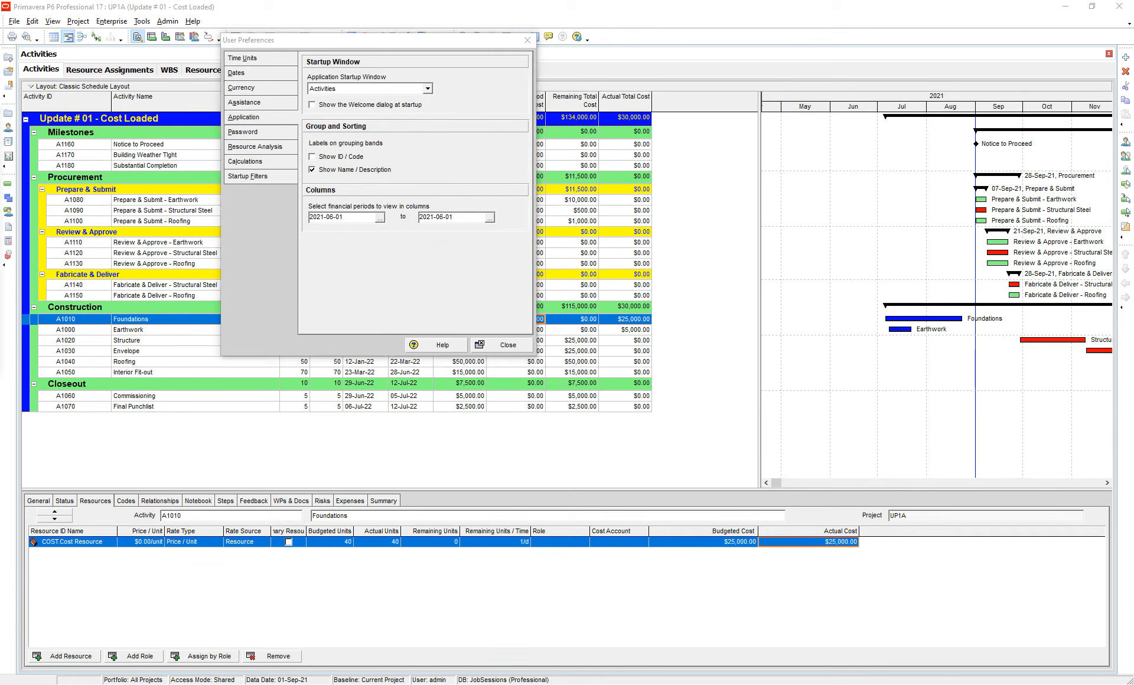
left_click_drag(286, 92, 452, 80)
left_click_drag(485, 117, 480, 232)
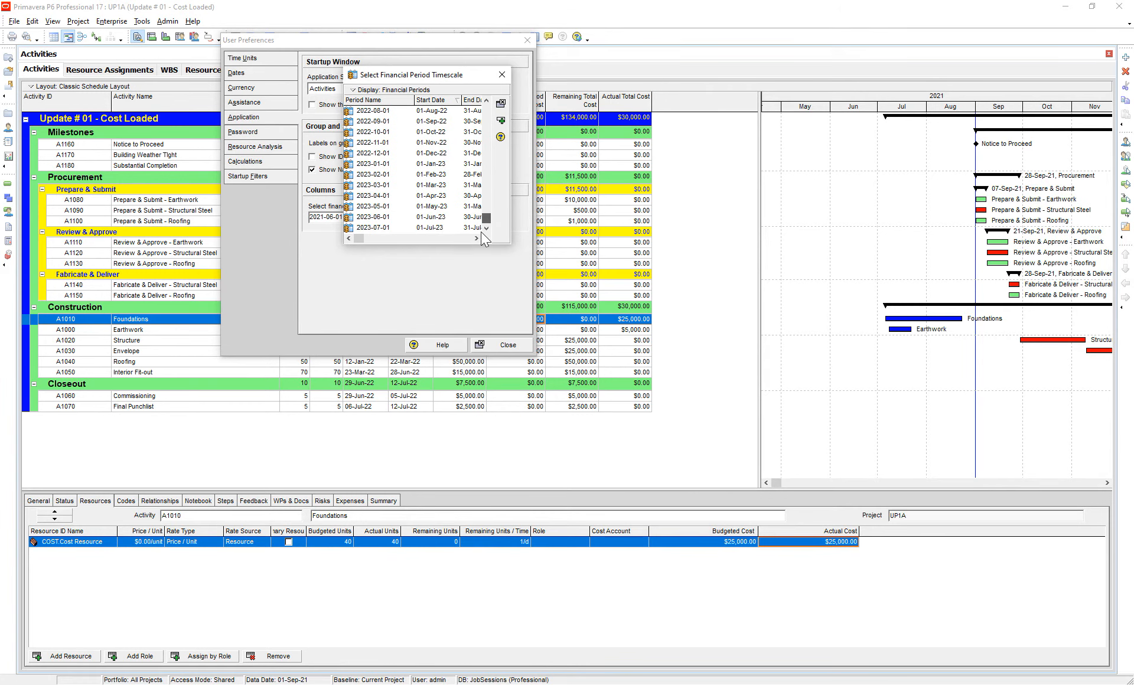
double_click(406, 228)
left_click(496, 348)
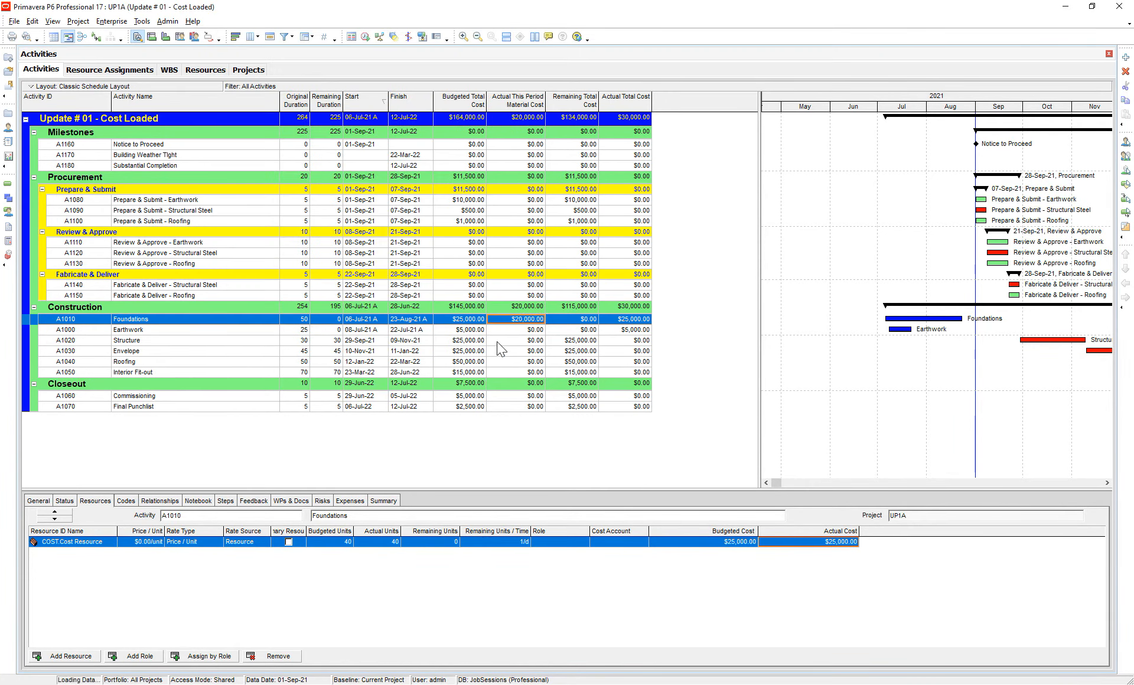
Add the 2021-06-01 Actual Material Cost financial period value to the activity table columns, after Actual Total Cost
right_click(475, 221)
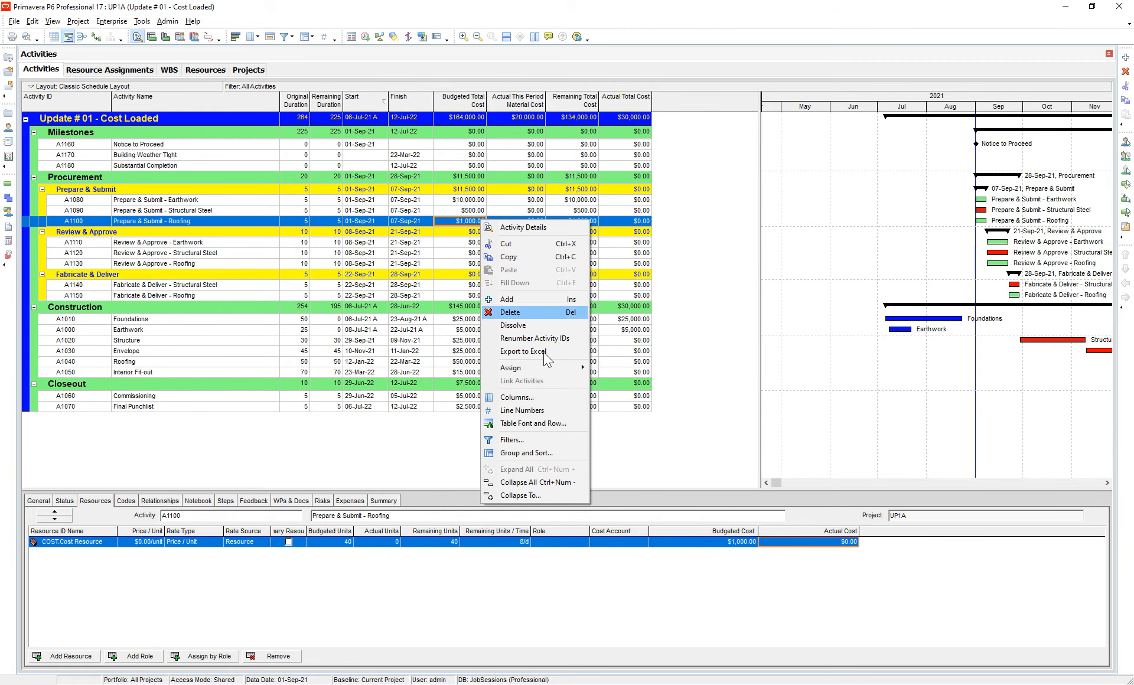
left_click(261, 266)
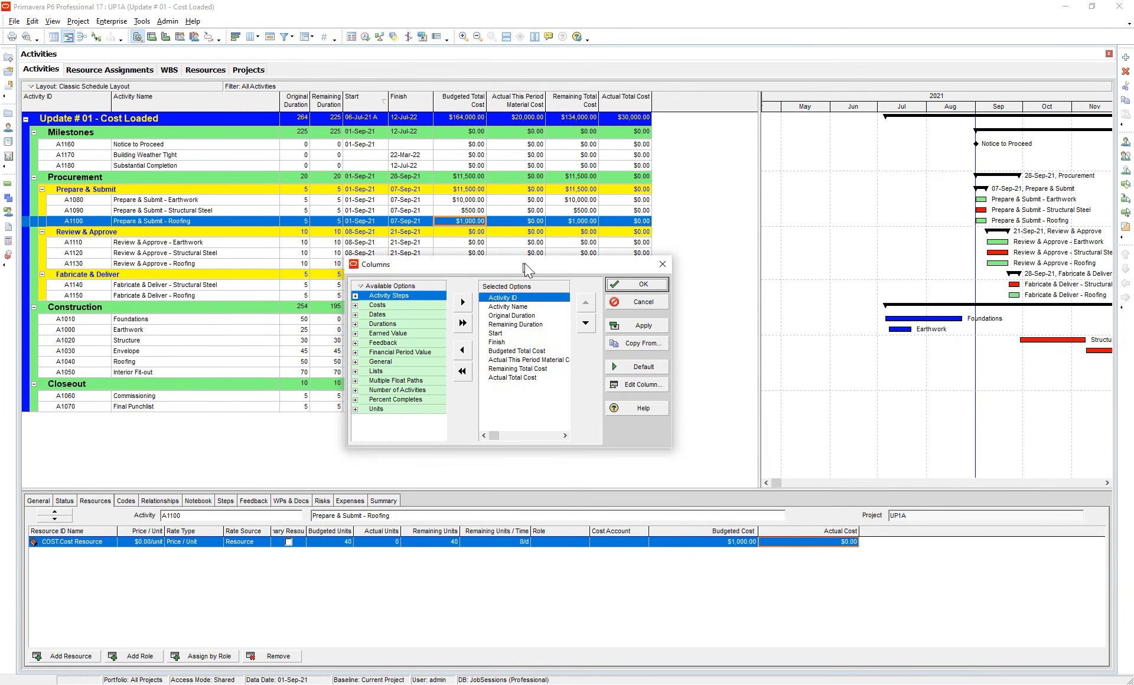
left_click(396, 353)
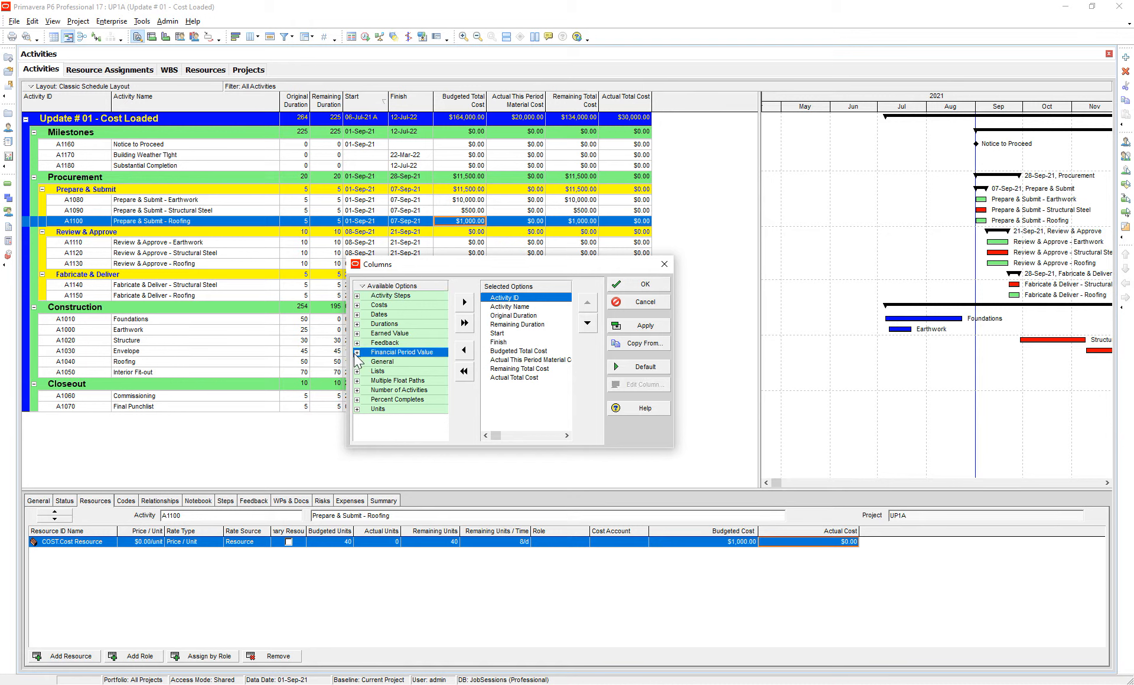
left_click(357, 353)
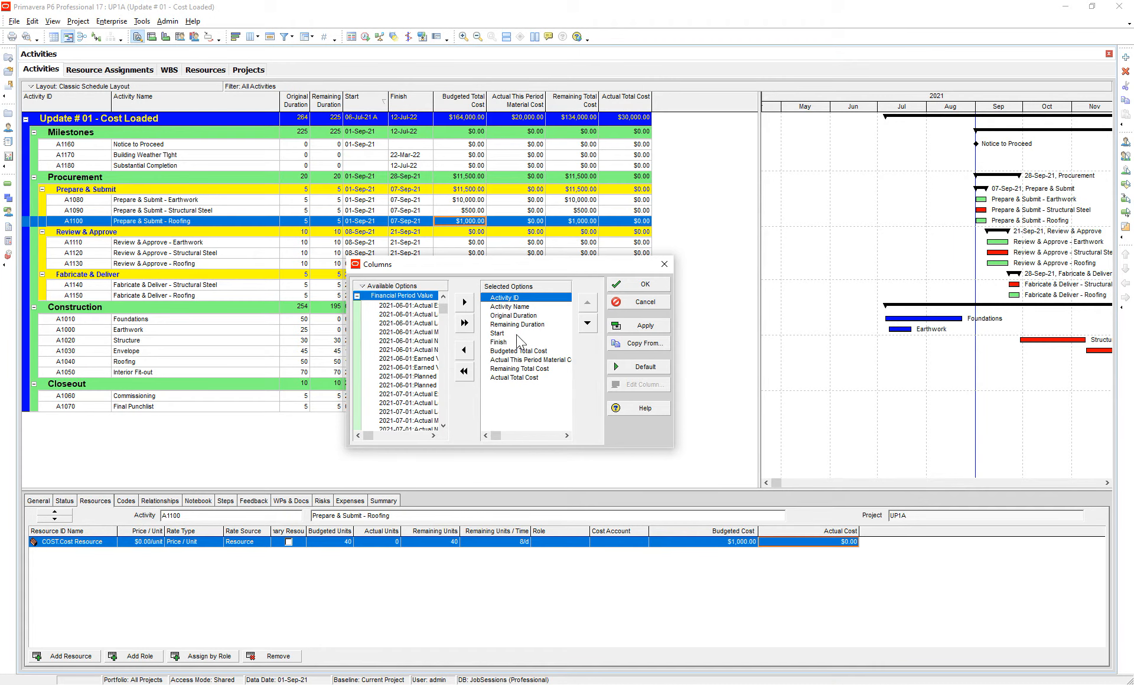
left_click(513, 379)
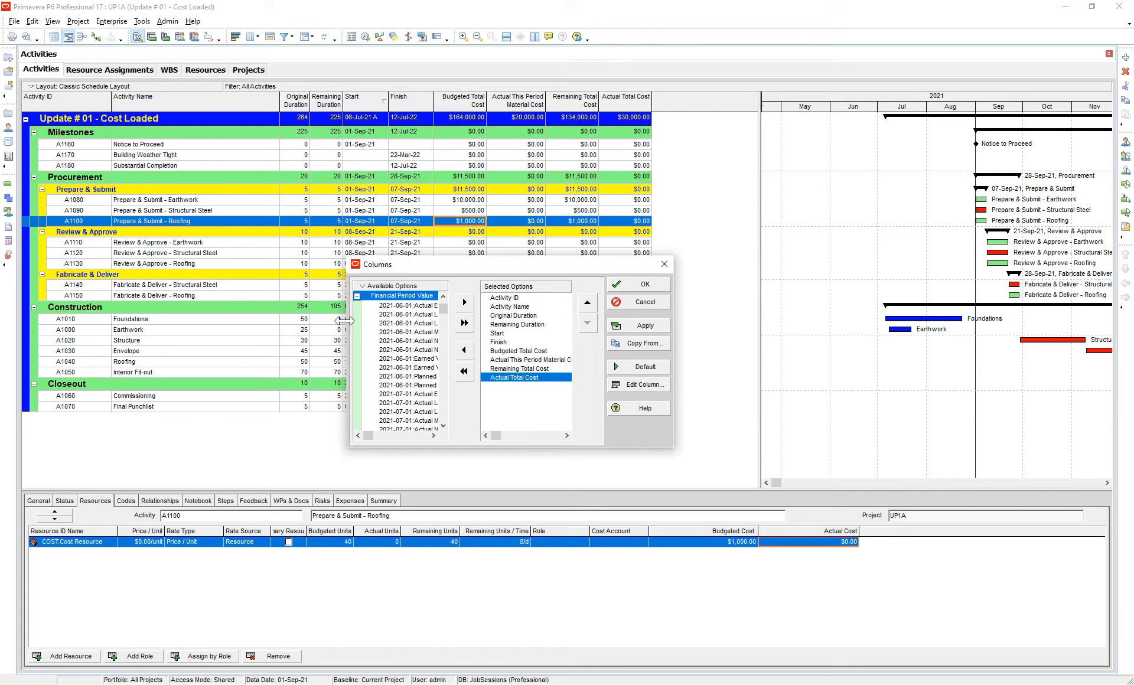
left_click_drag(343, 321, 181, 321)
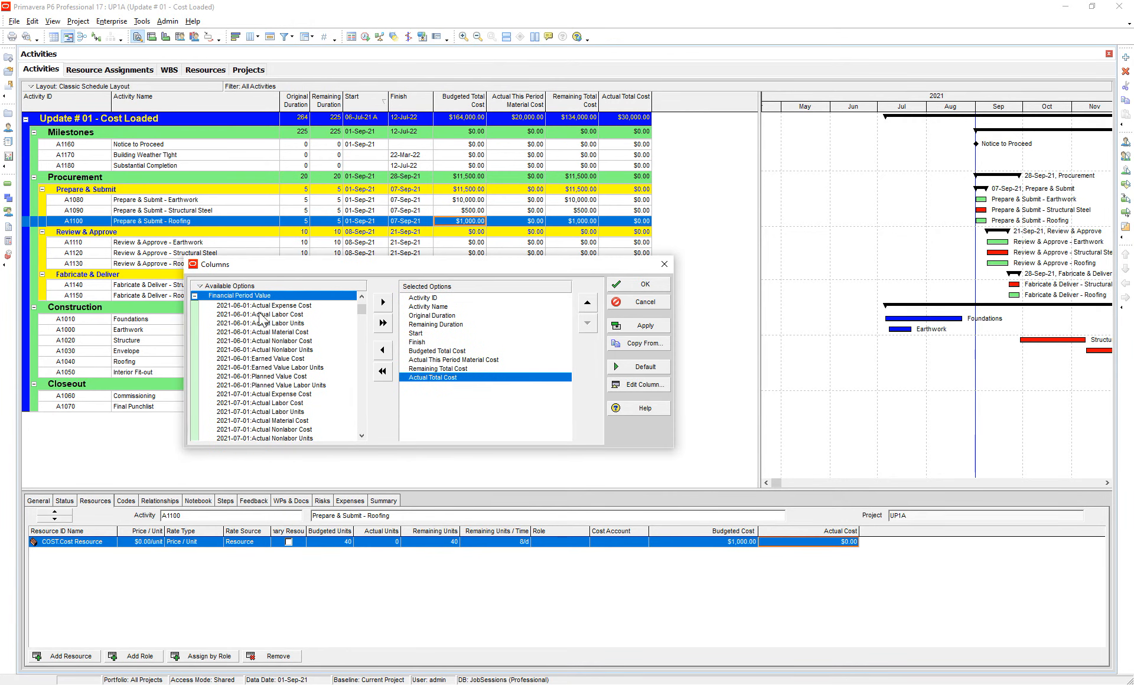
left_click(259, 307)
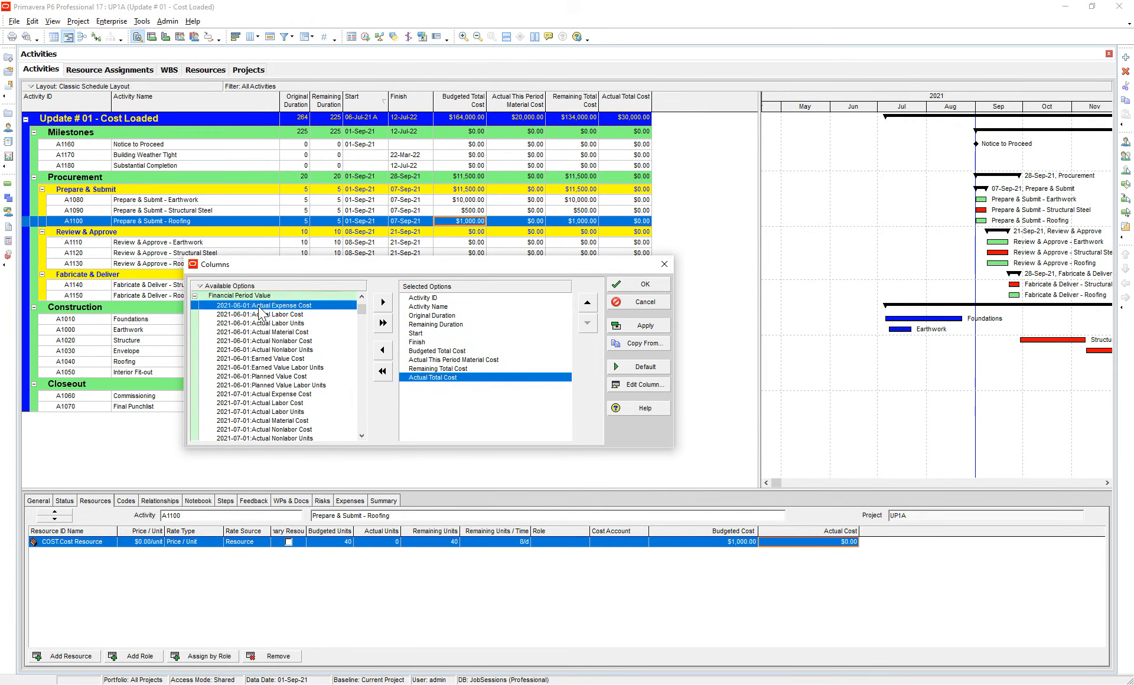
left_click(261, 385, "shift")
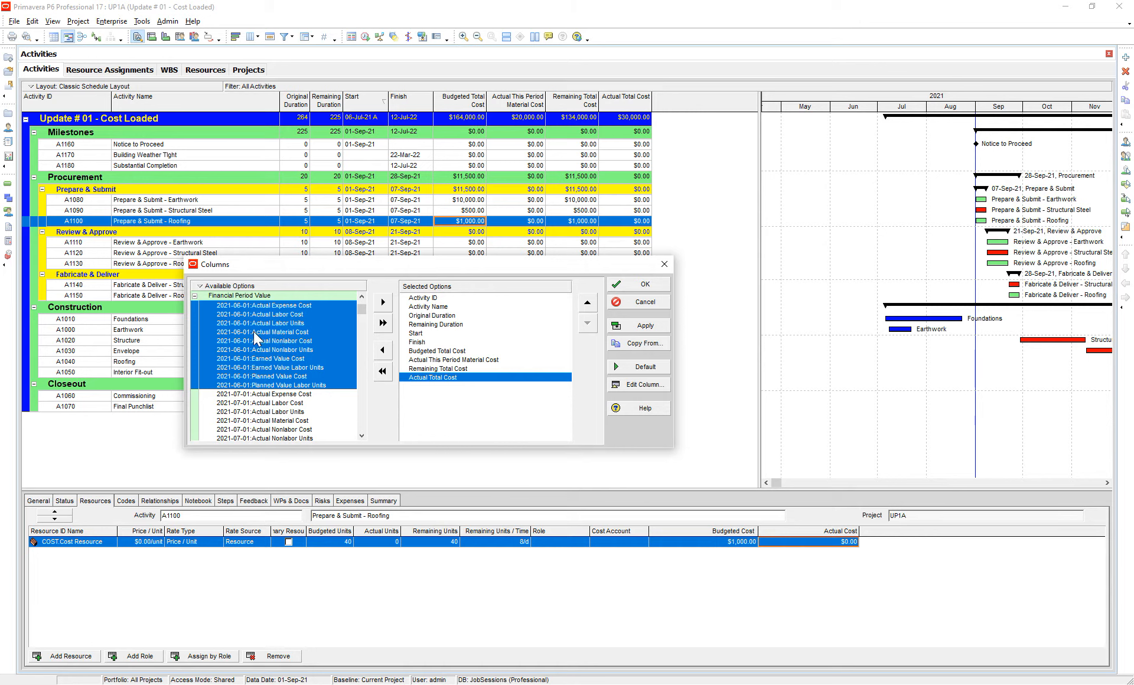
left_click(285, 394)
left_click(272, 334)
double_click(257, 335)
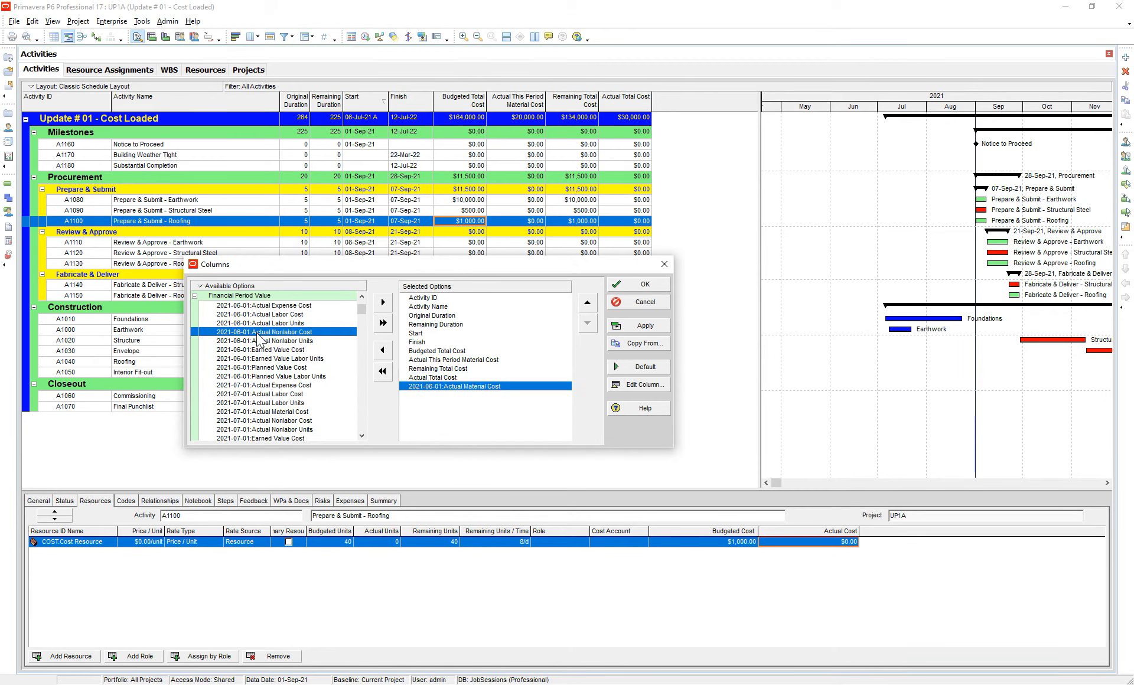
Add the 2021-07-01 Actual Material Cost financial period value as the last column and apply the column changes
left_click(335, 385)
scroll(334, 385, "down", 1)
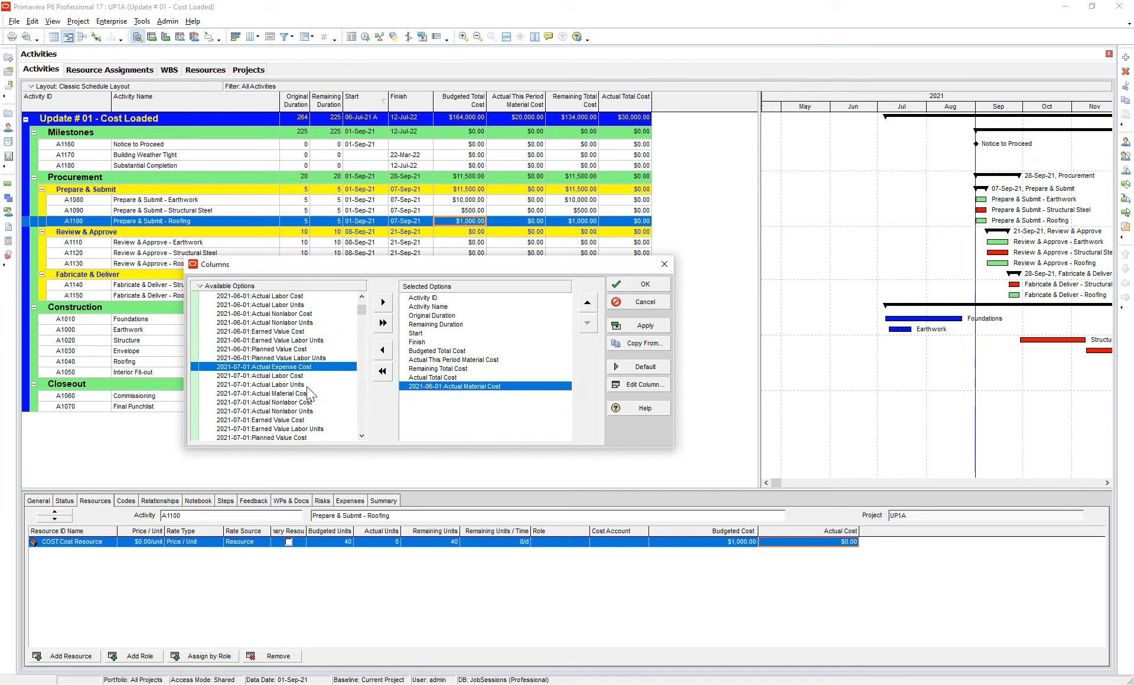
scroll(280, 390, "down", 1)
double_click(281, 376)
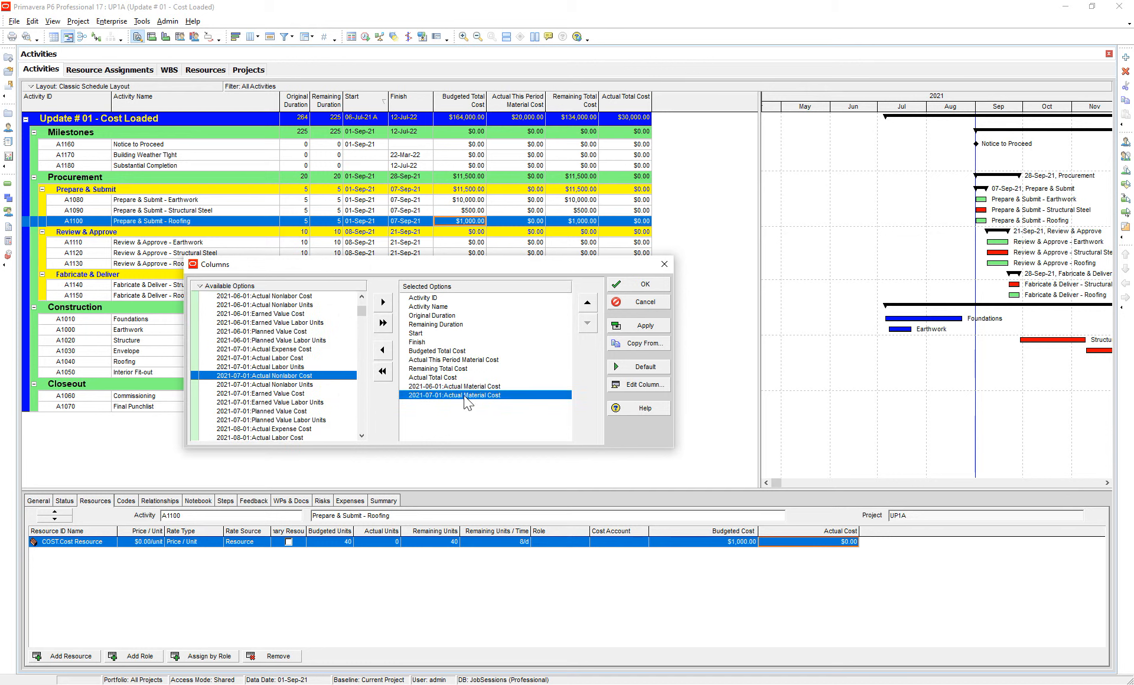
left_click(639, 326)
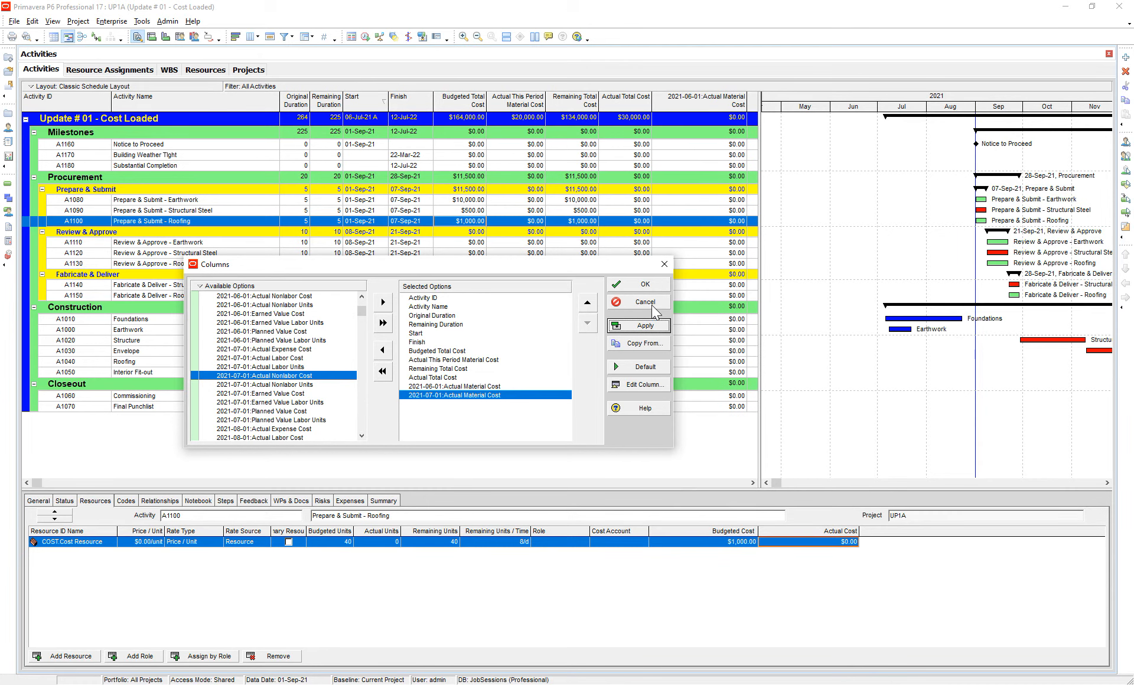
left_click(647, 284)
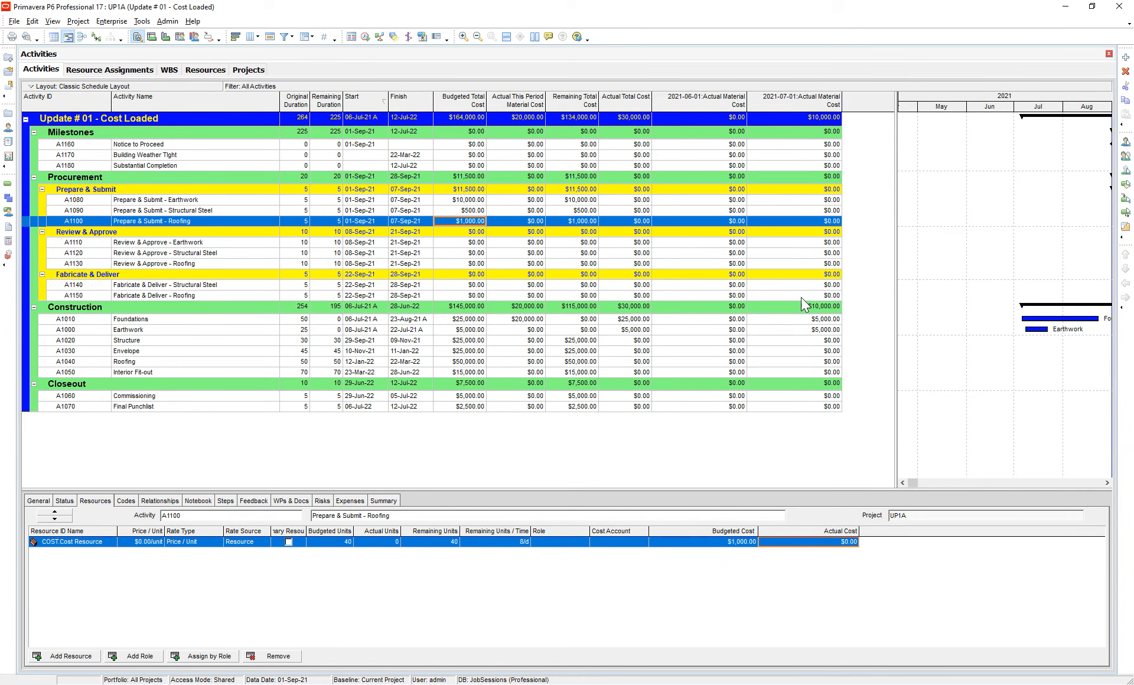
Examine the June and July 2021 stored material costs of Foundations and Earthwork against the project total and Foundations' actual costs
left_click(771, 319)
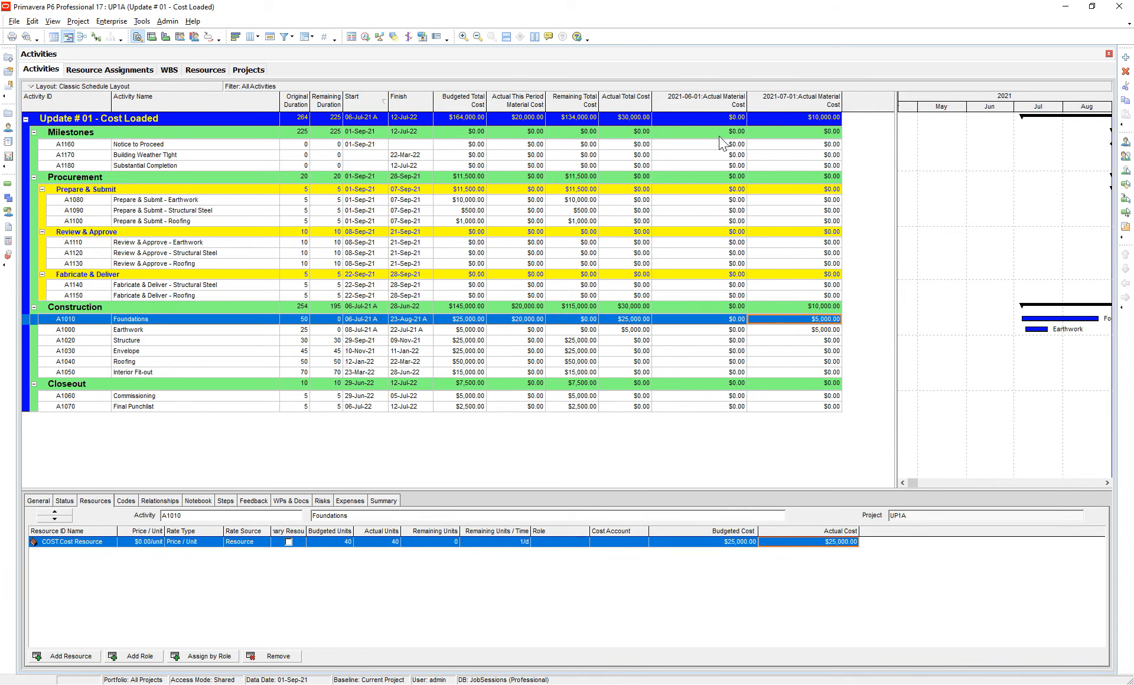
left_click(721, 321)
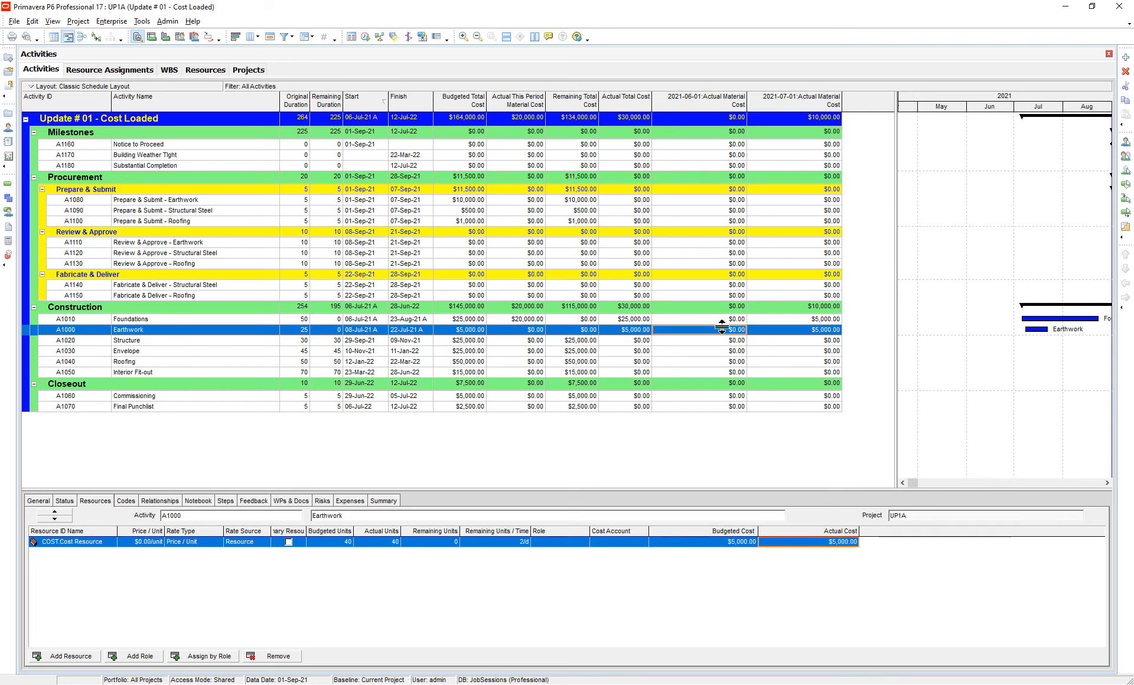
left_click(722, 331)
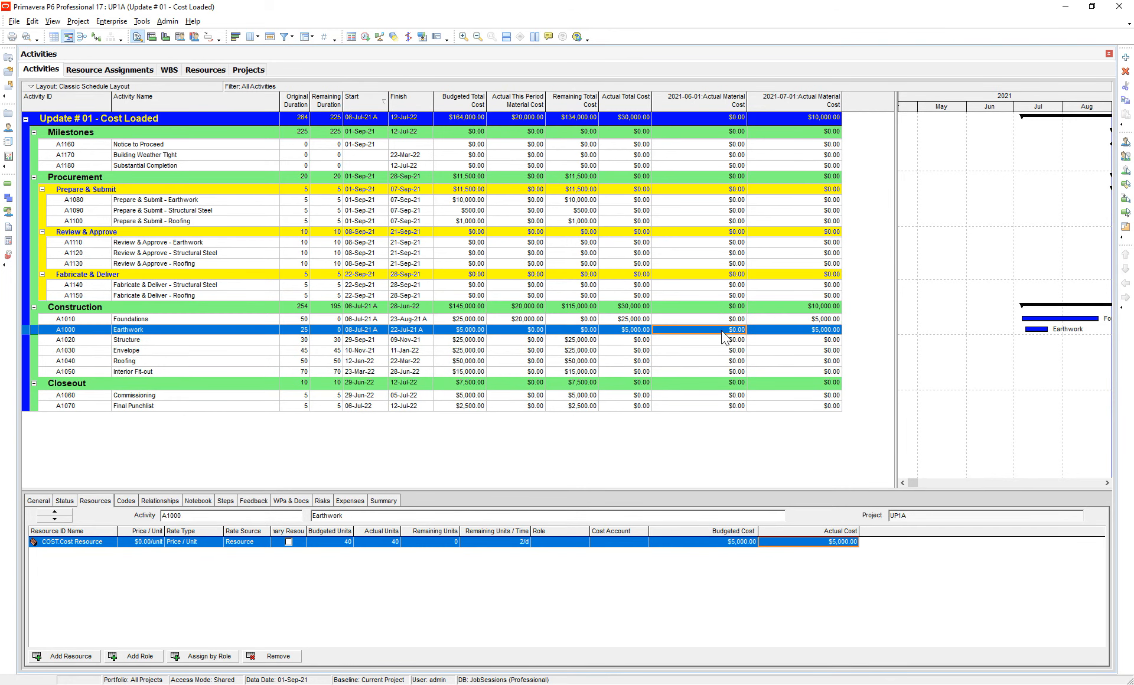
left_click(784, 322)
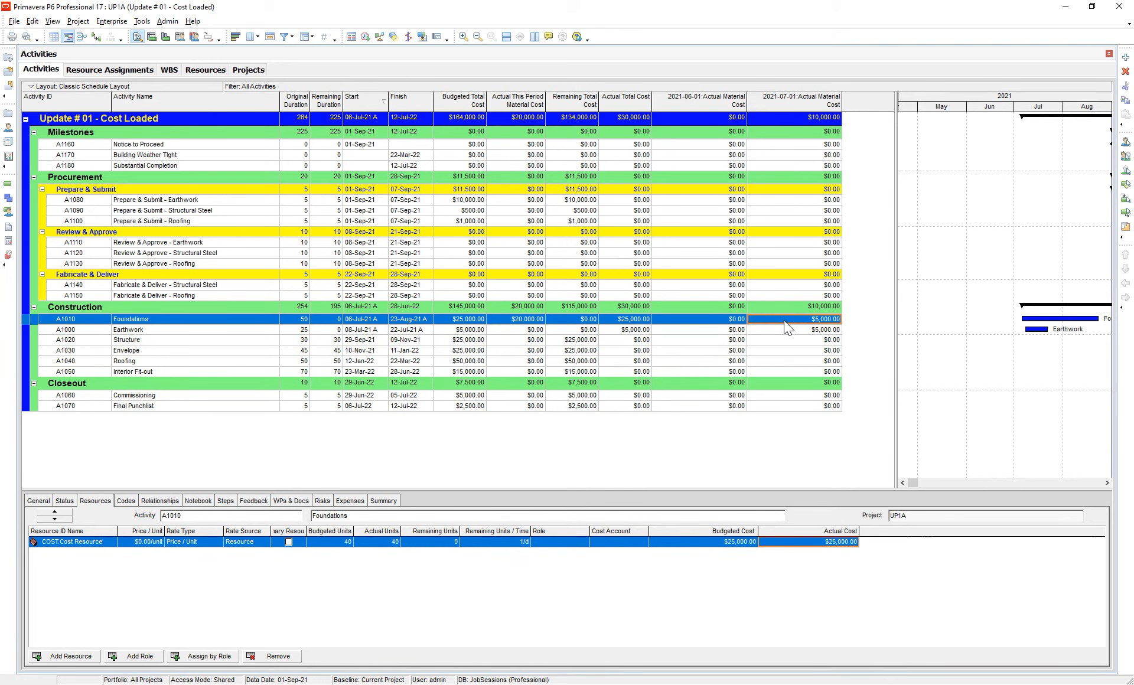
left_click(818, 119)
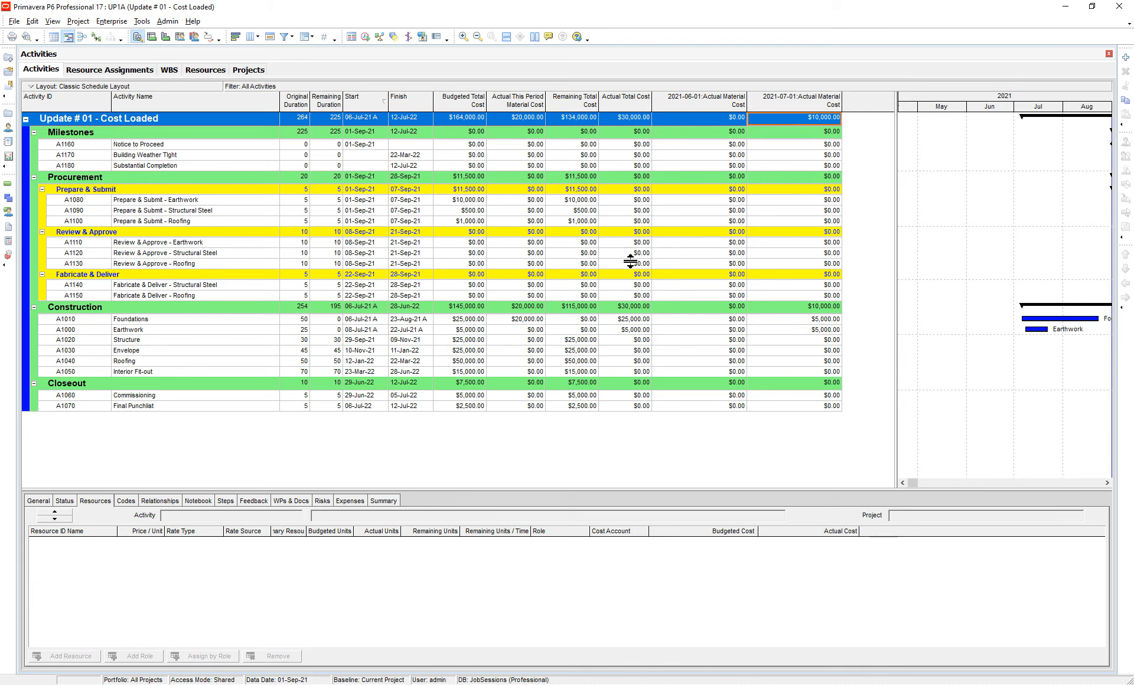
left_click(623, 320)
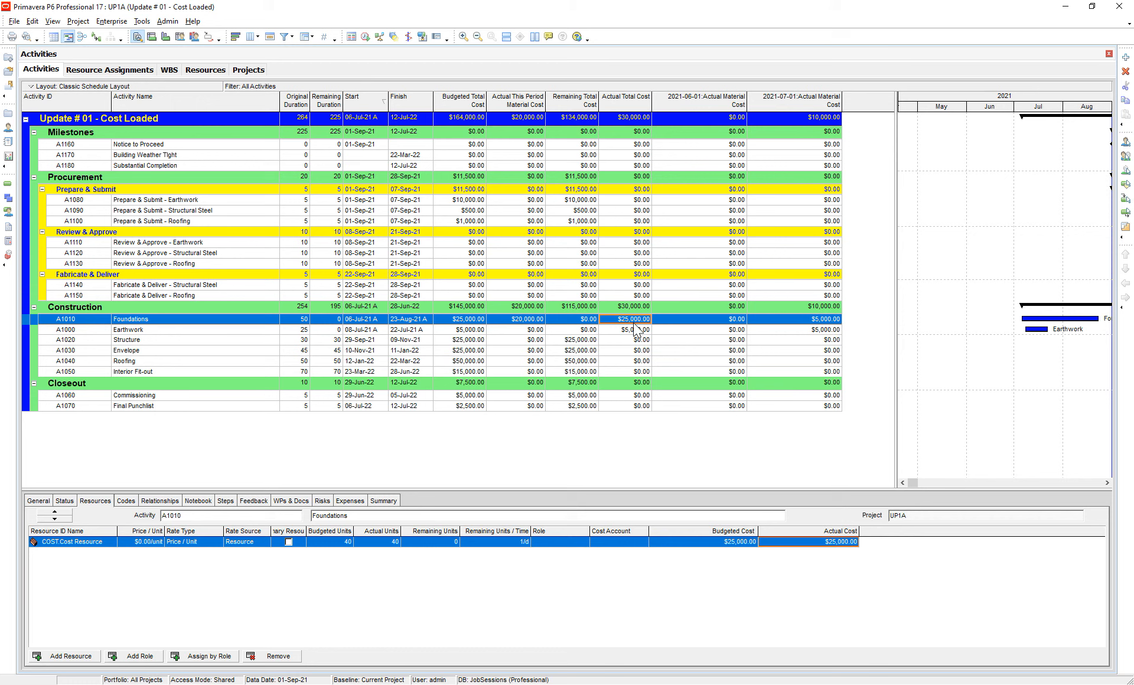
left_click(516, 320)
left_click(693, 320)
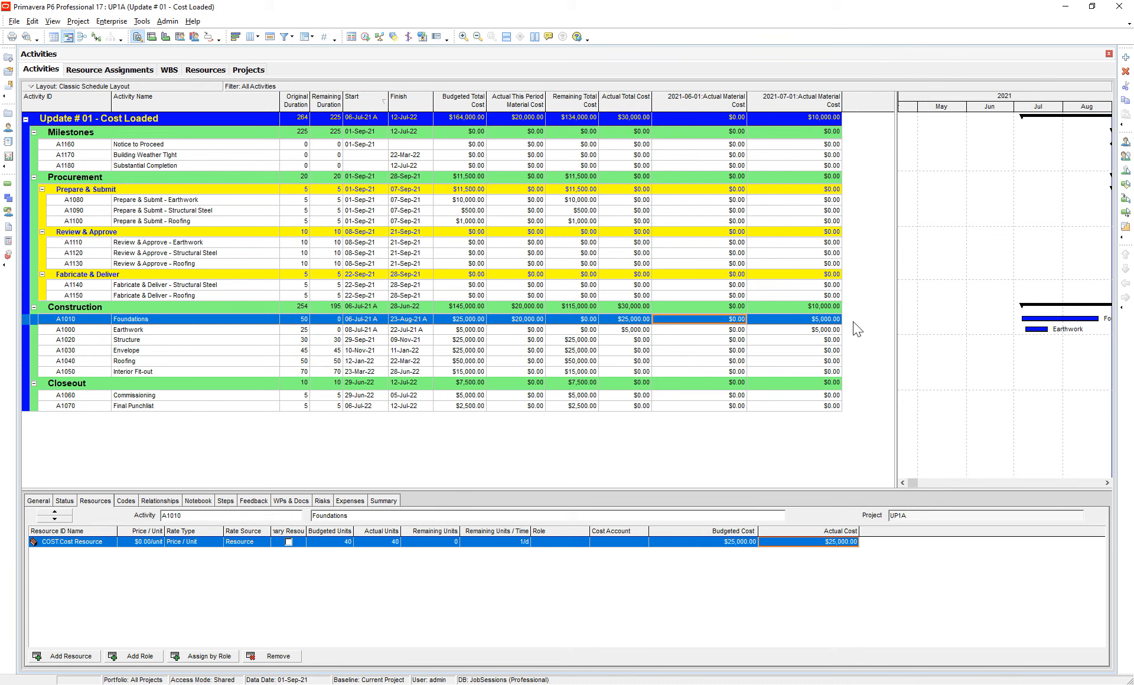
Widen the Gantt chart up to the last cost column, shift its timescale to July 2021, and compare Foundations' July and this-period costs
left_click_drag(897, 216, 845, 228)
left_click_drag(964, 104, 867, 109)
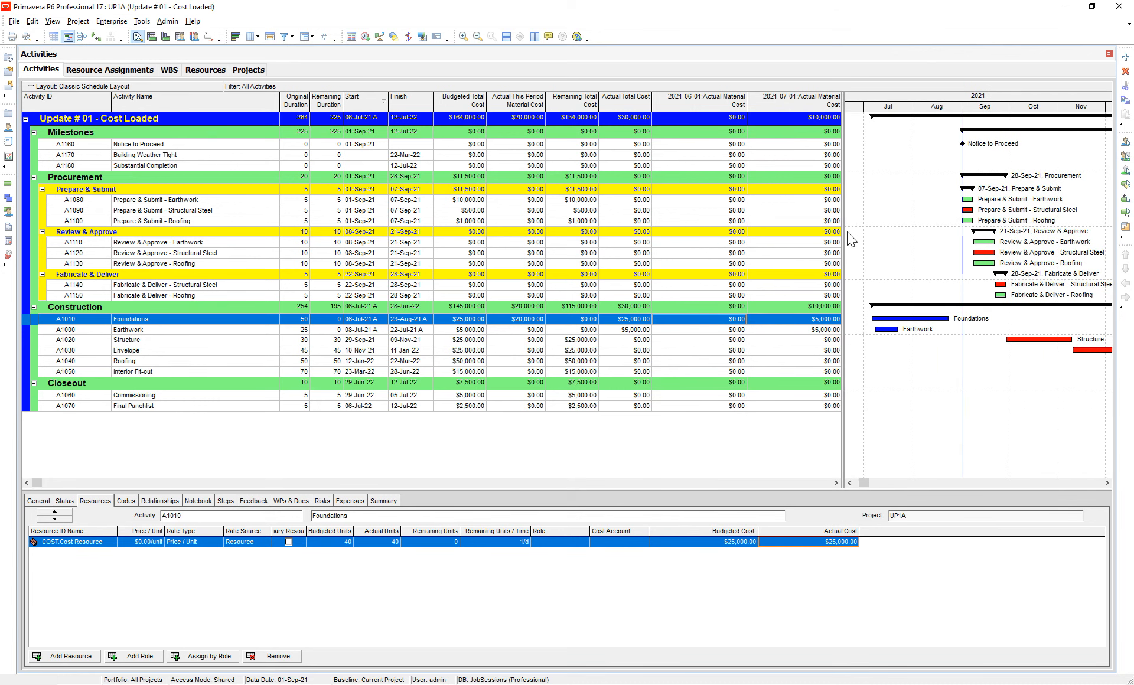
left_click(793, 331)
left_click(798, 320)
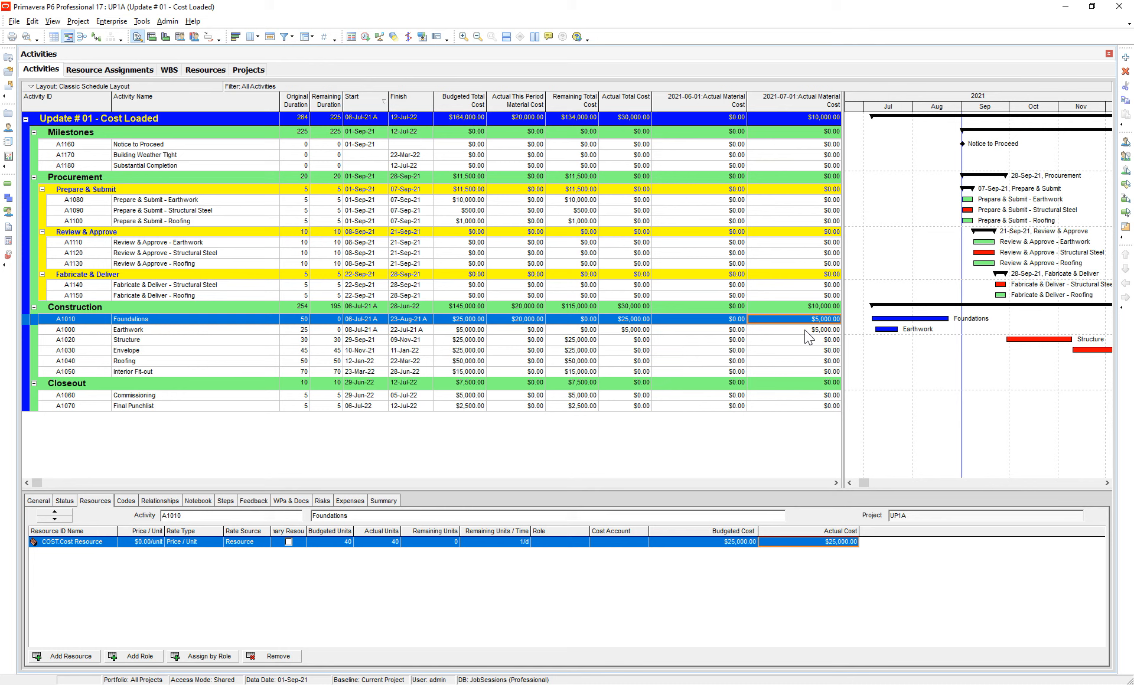
left_click(598, 310)
left_click(511, 322)
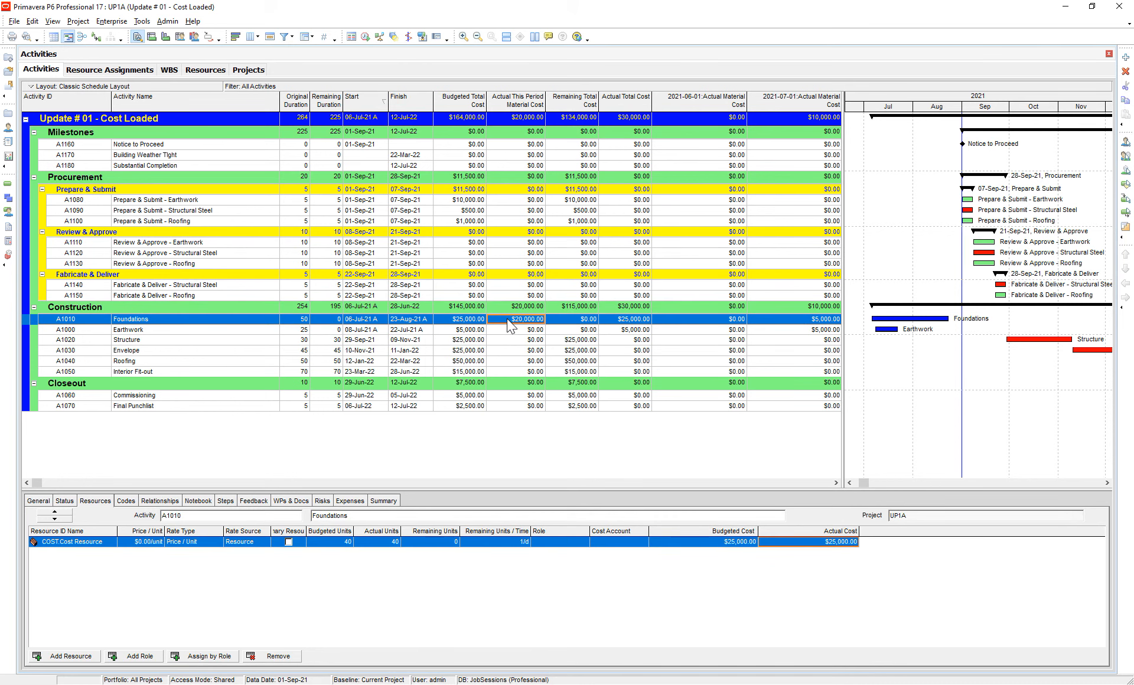